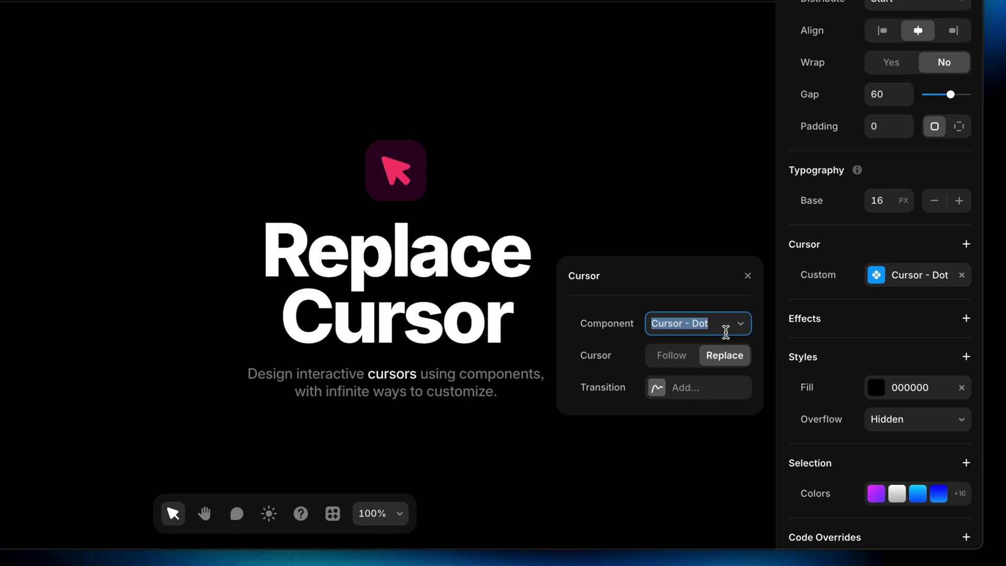
Step: Preview the Replace Cursor page to see the white dot replacing the pointer
click(688, 159)
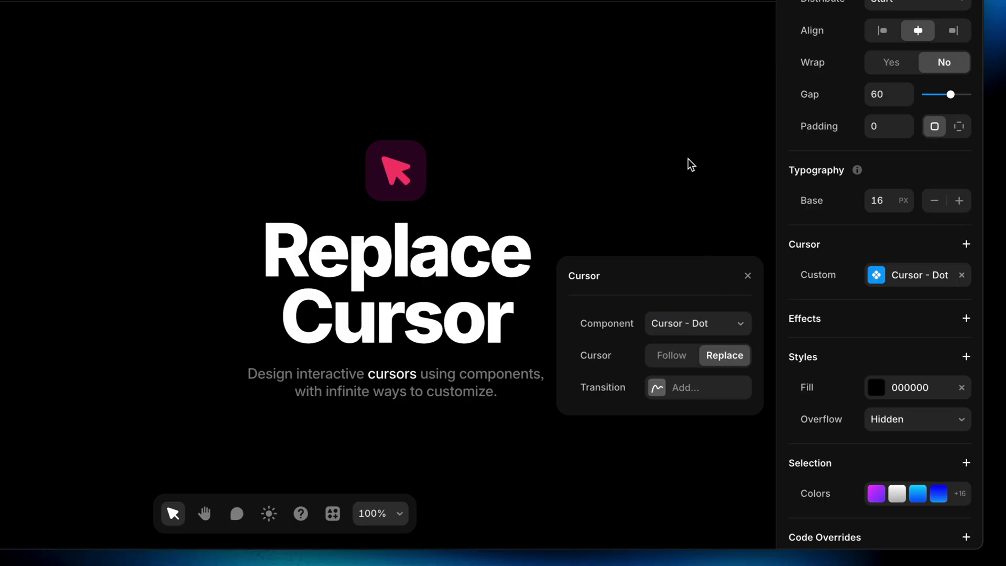
key(super+p)
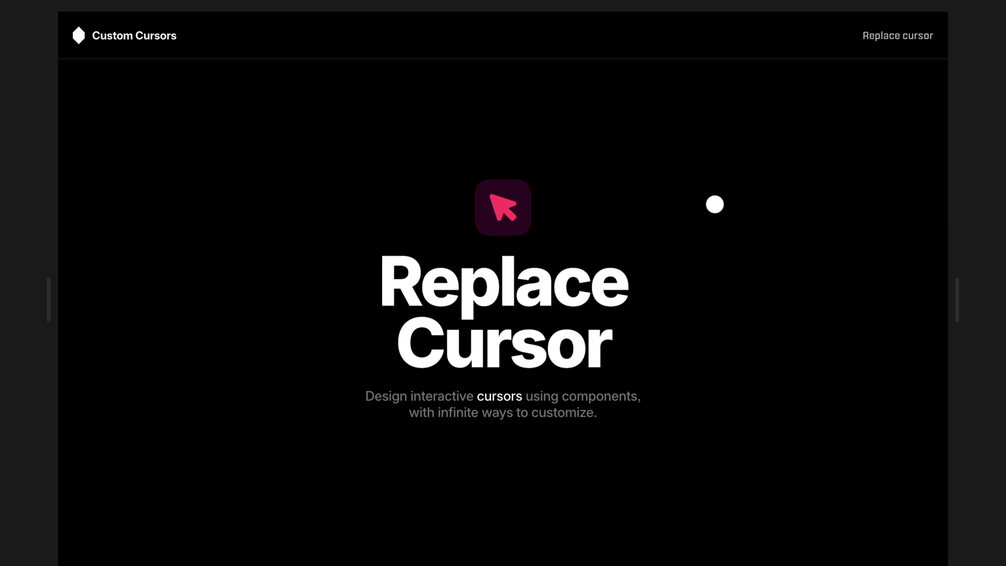
Step: Scroll the preview down past the hero to the icon card grid
scroll(715, 205, down, 10)
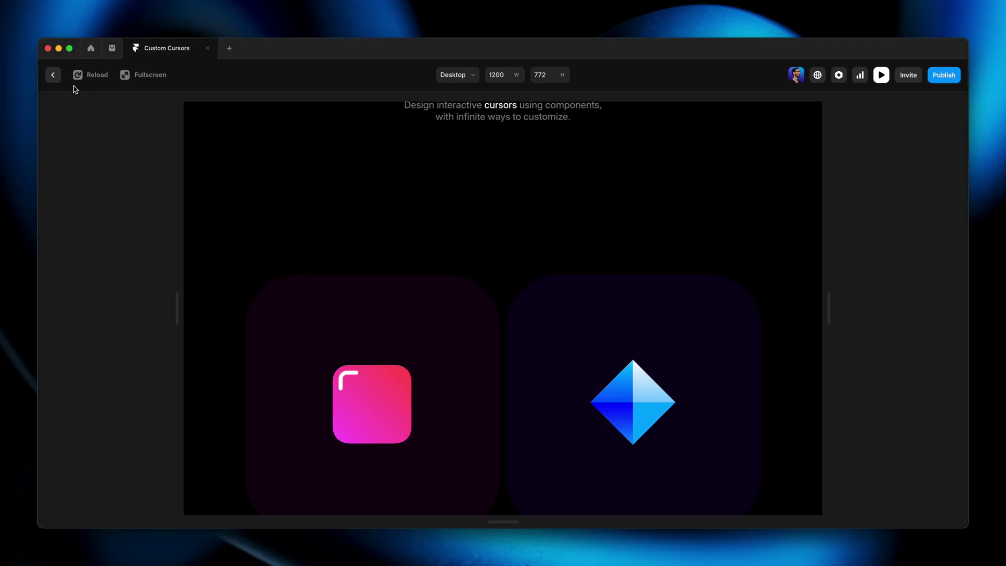
Step: Exit the preview and switch to the /follow-cursor page
click(55, 77)
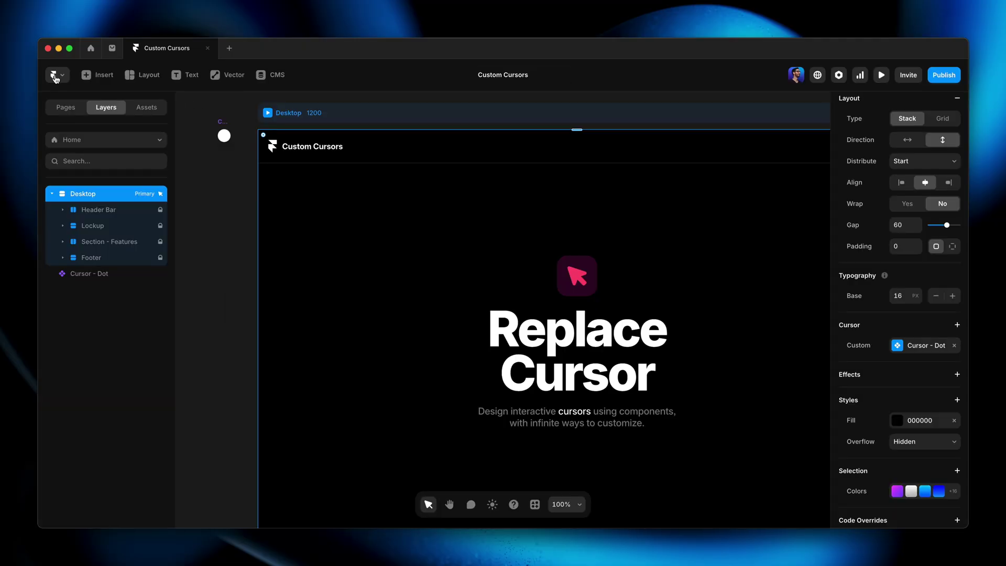
click(96, 142)
click(97, 197)
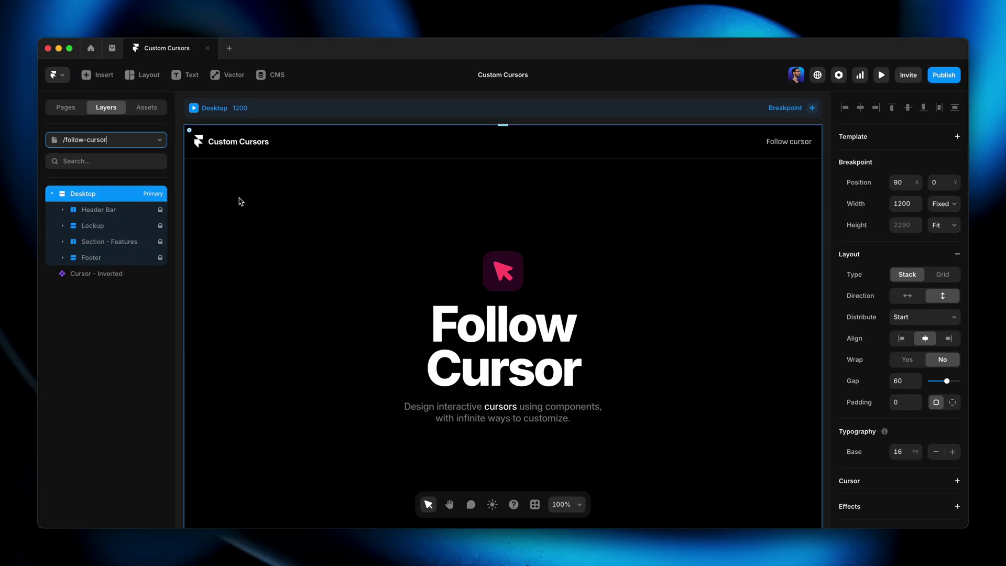
Step: Inspect the white Cursor - Inverted component, then return to the Follow Cursor page
drag(317, 180, 407, 180)
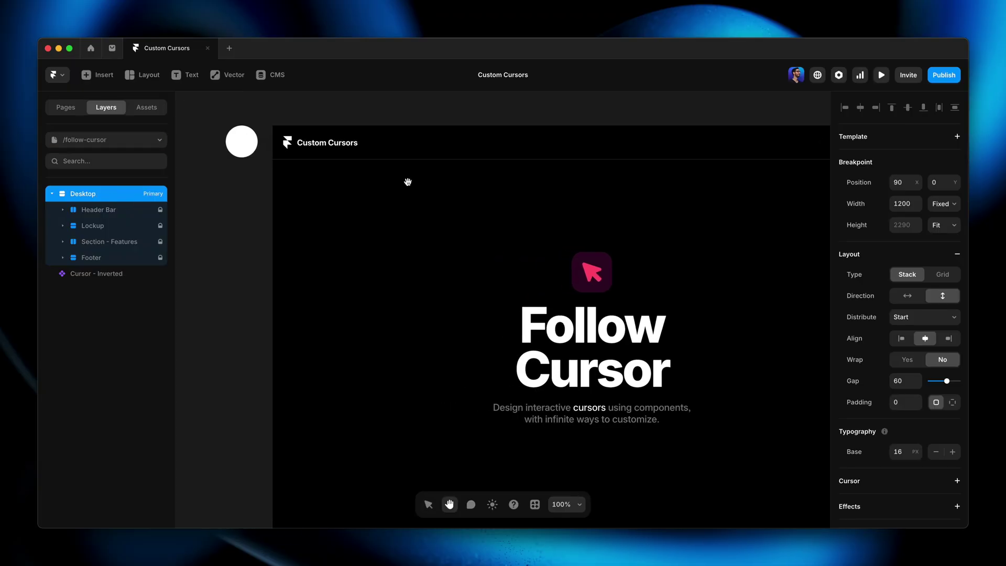
double_click(250, 142)
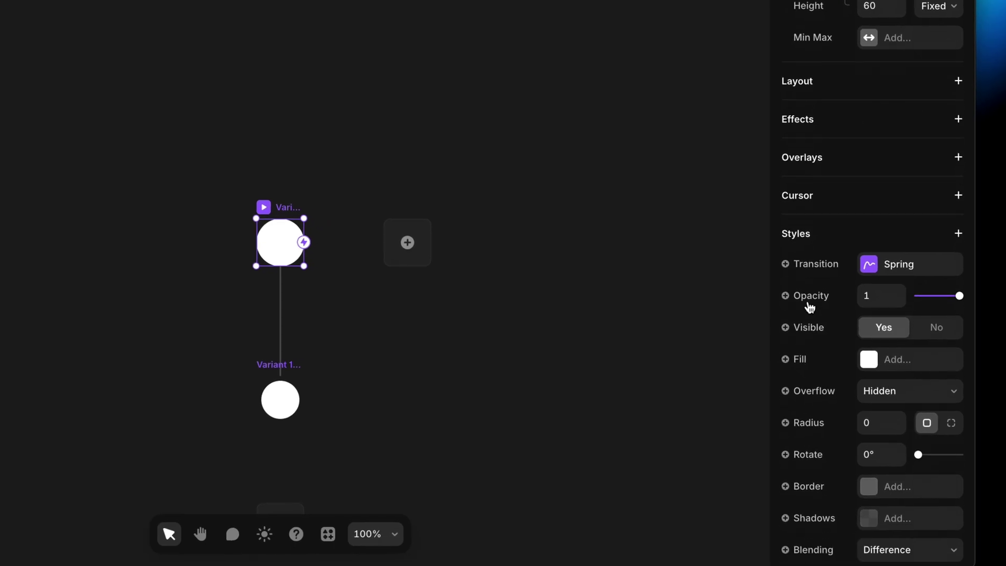
scroll(810, 307, down, 4)
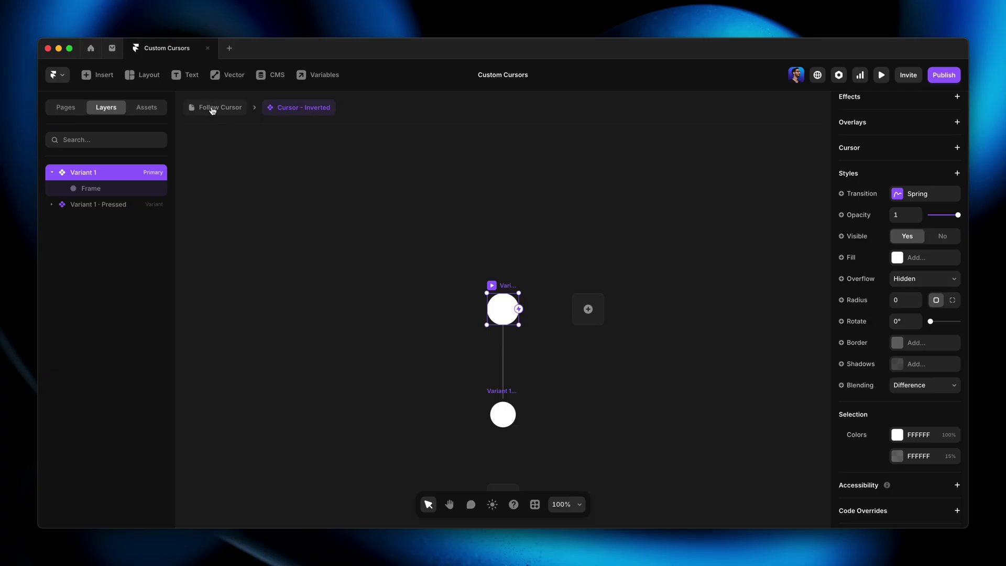
click(212, 108)
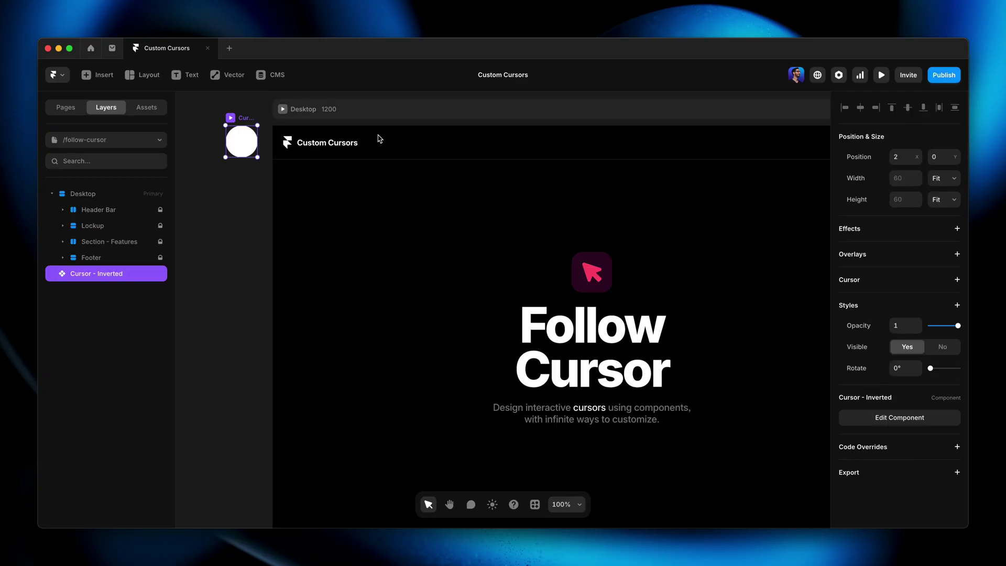
Step: Give the Desktop frame a Cursor - Inverted custom cursor set to Follow instead of Replace
click(538, 117)
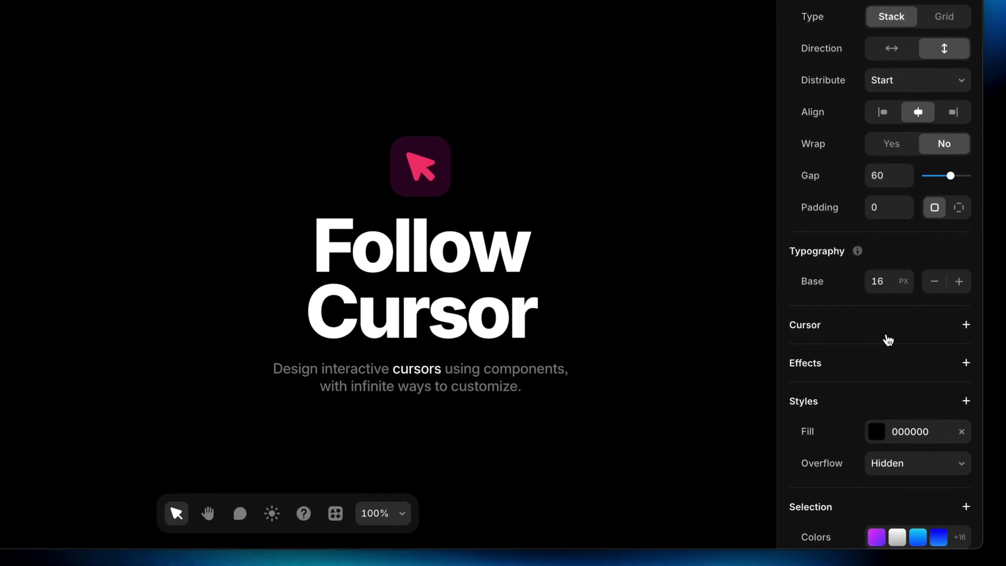
click(888, 327)
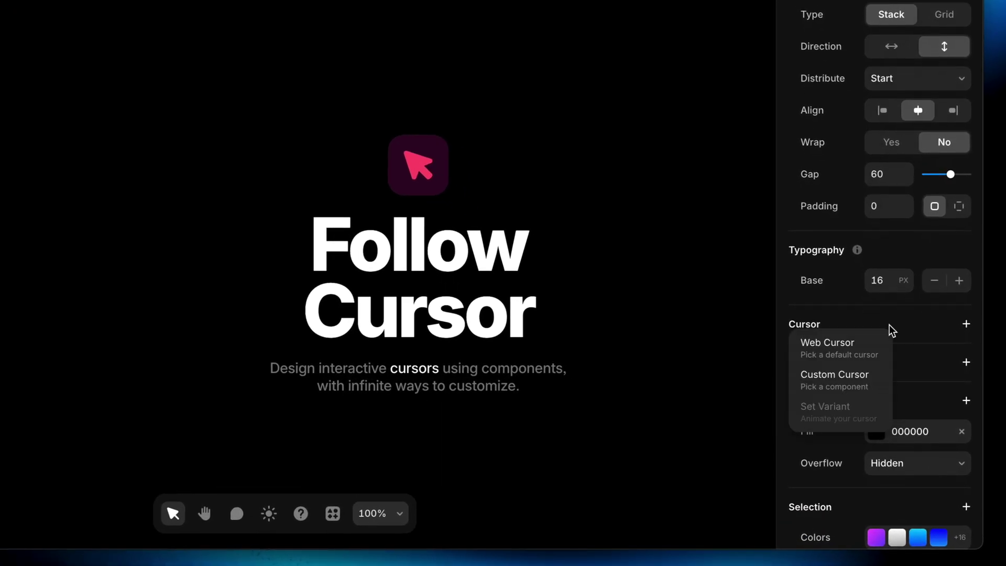
click(873, 375)
click(744, 354)
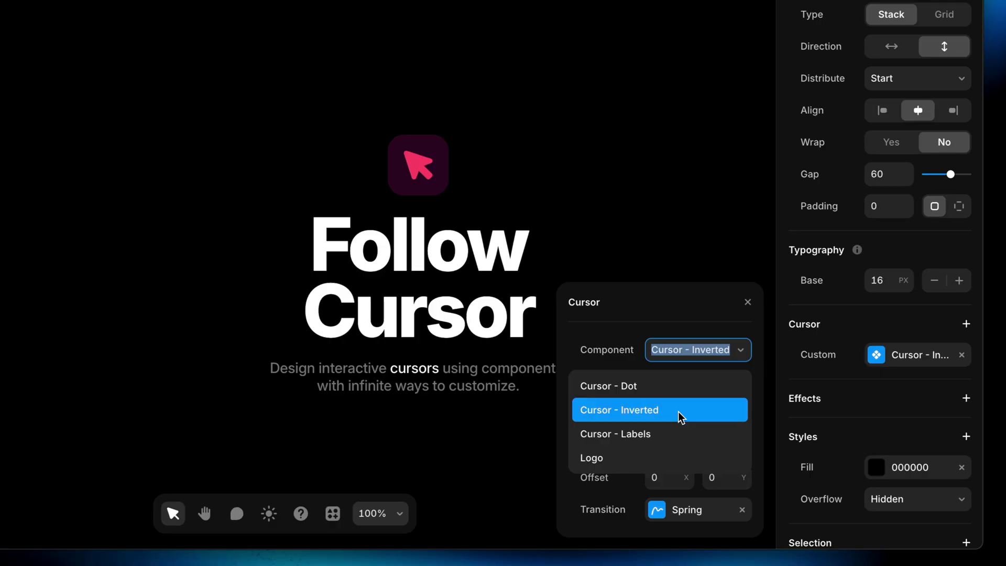
click(678, 411)
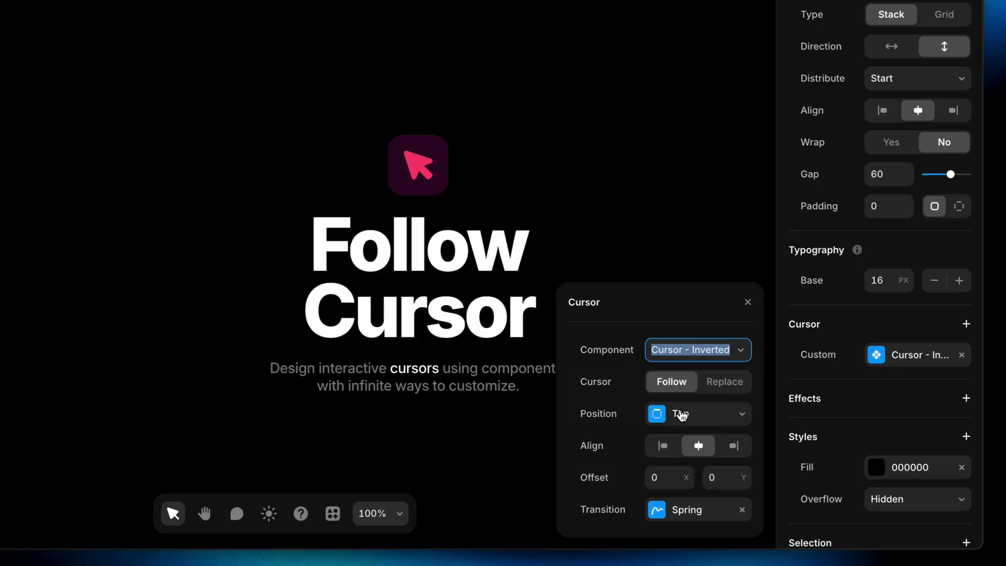
click(725, 388)
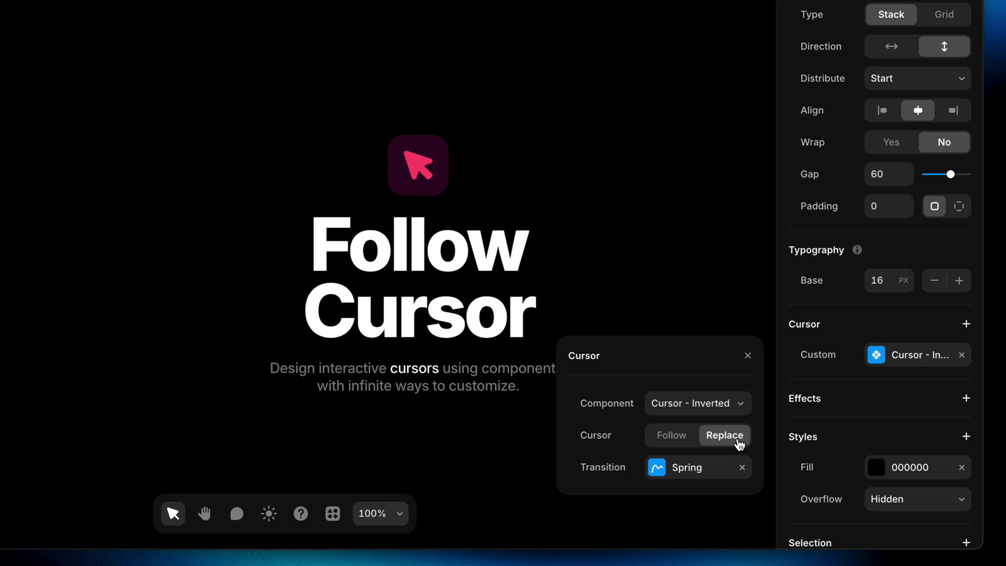
click(672, 435)
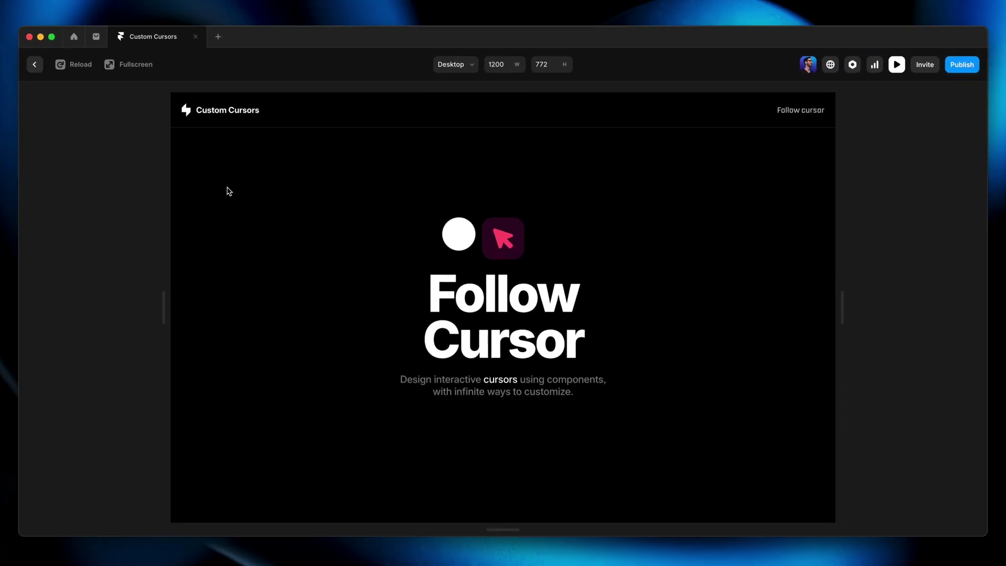
Step: Back in the editor, edit the Offset Y value of the Cursor - Inverted custom cursor
click(52, 74)
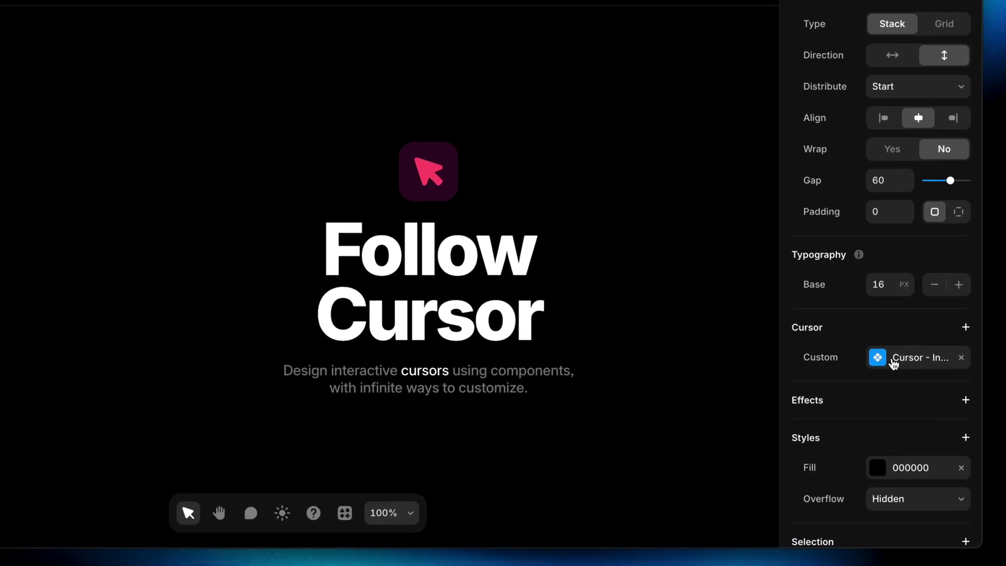
click(903, 388)
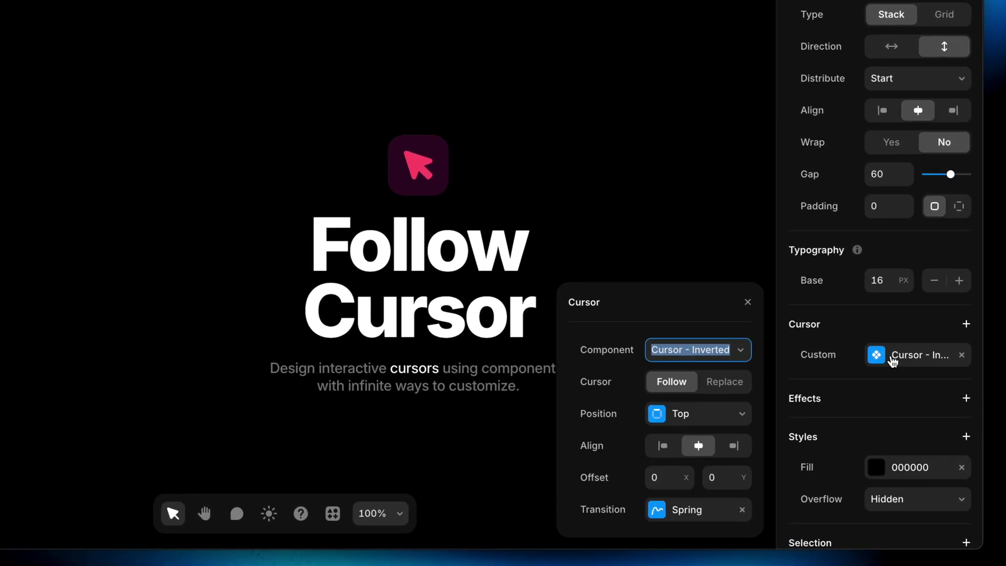
click(723, 479)
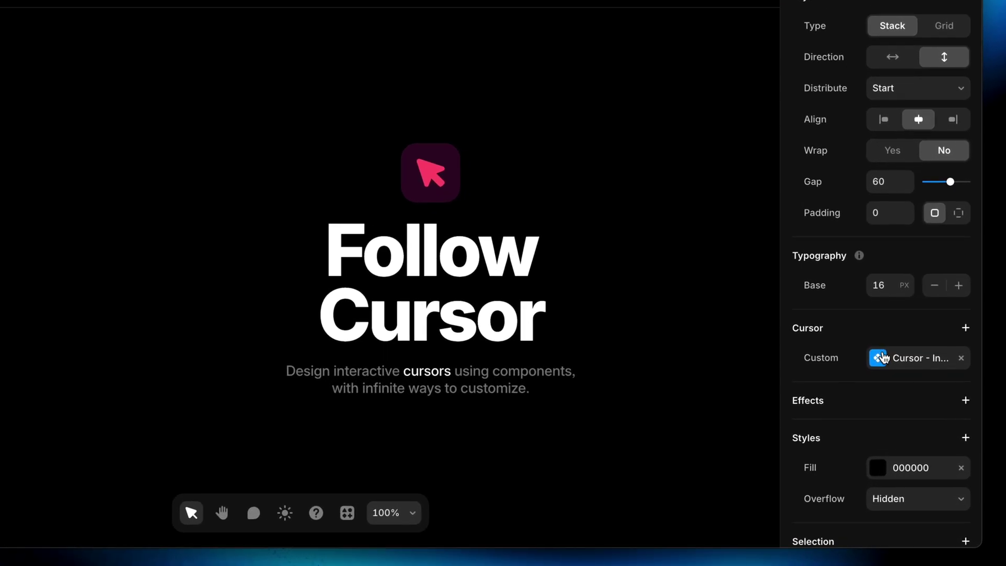
Step: Remove the Spring transition from the Follow Cursor page's custom cursor settings
click(884, 358)
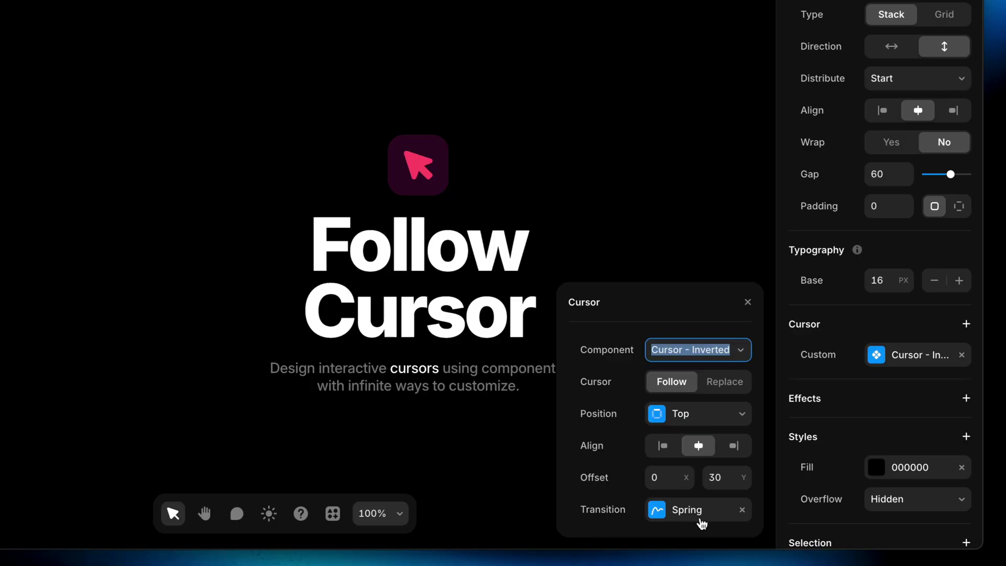
click(742, 509)
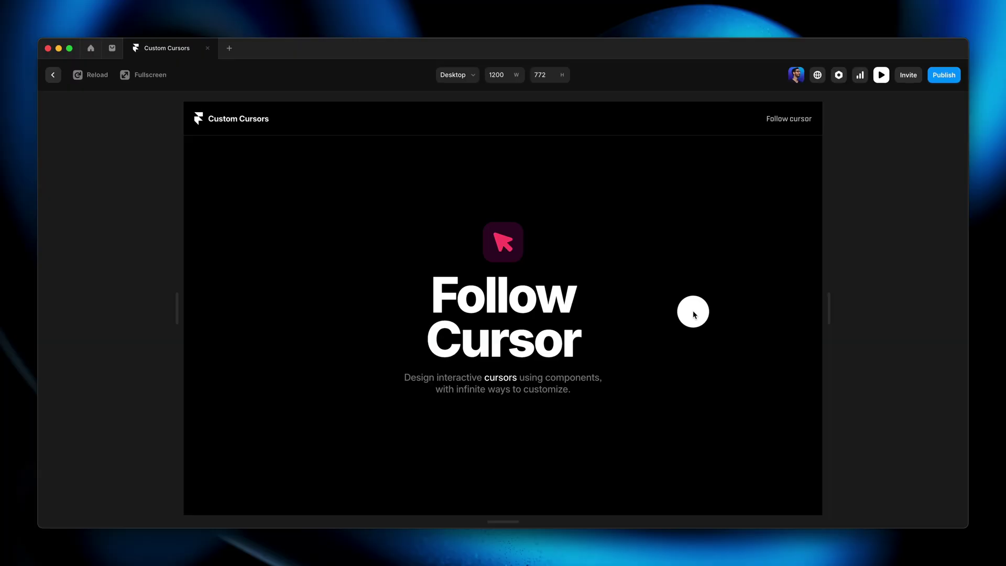
Step: Exit the preview, switch to the /cursor-variants page, and pan to the Cursor - Labels Hover pill
key(Escape)
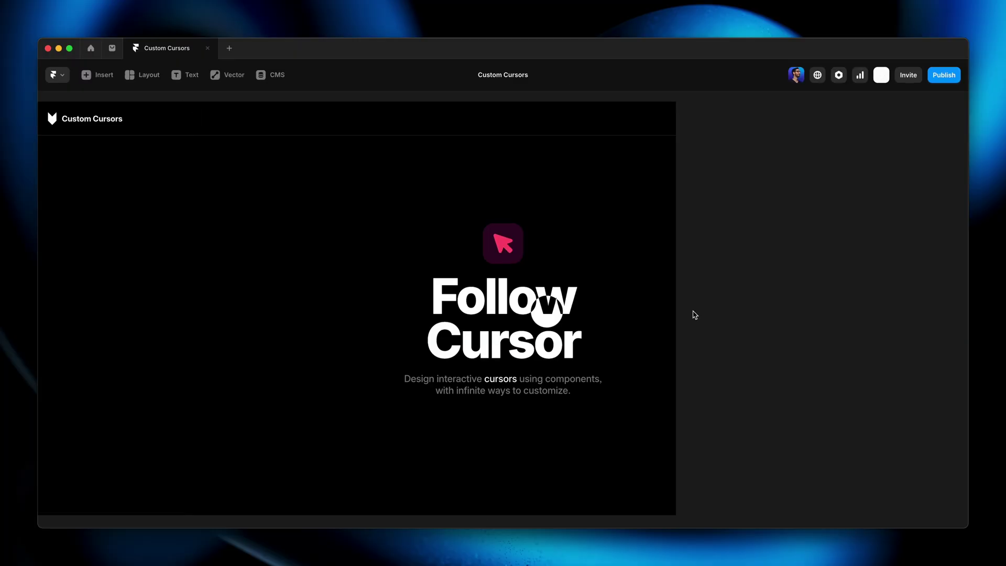
click(80, 108)
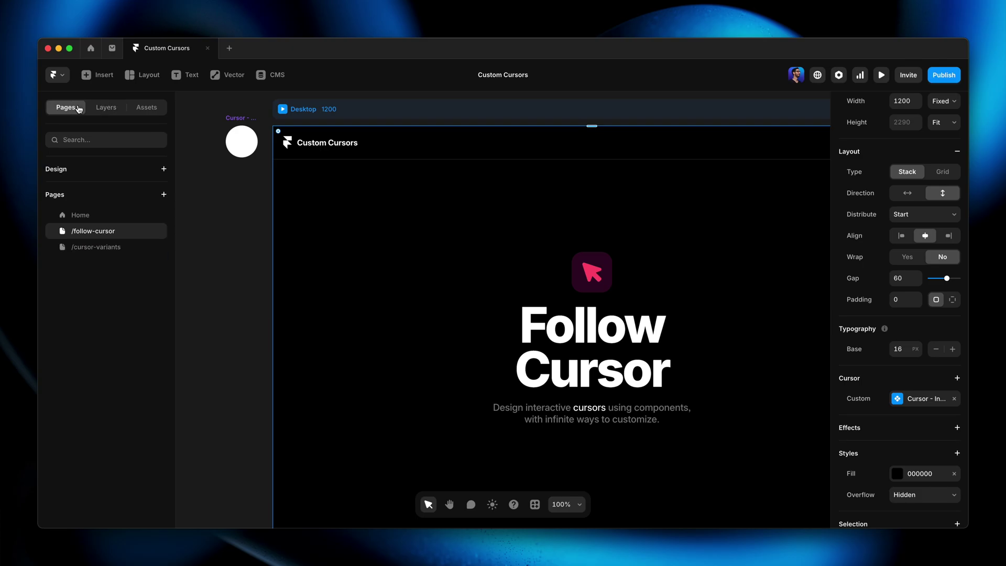
click(102, 251)
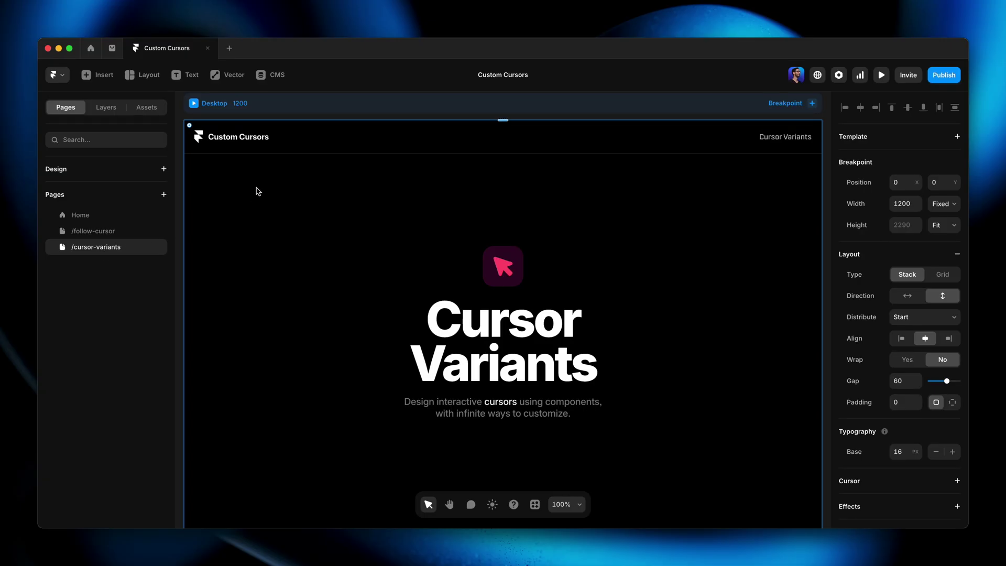
drag(258, 183, 425, 199)
key(v)
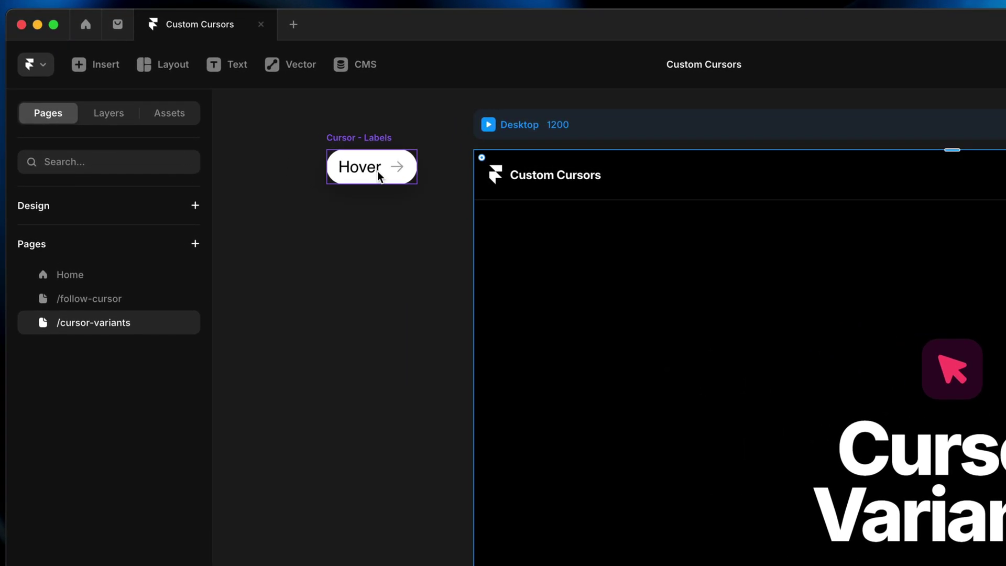
Step: Inspect the Cursor - Labels Hover, Press, Loop and Drag variants, then return to Cursor Variants
double_click(373, 168)
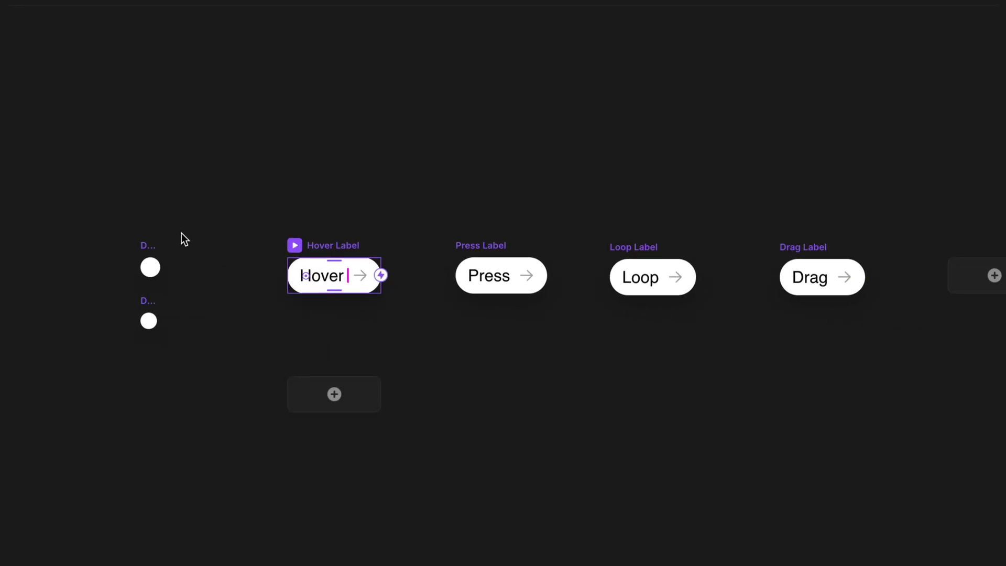
click(145, 244)
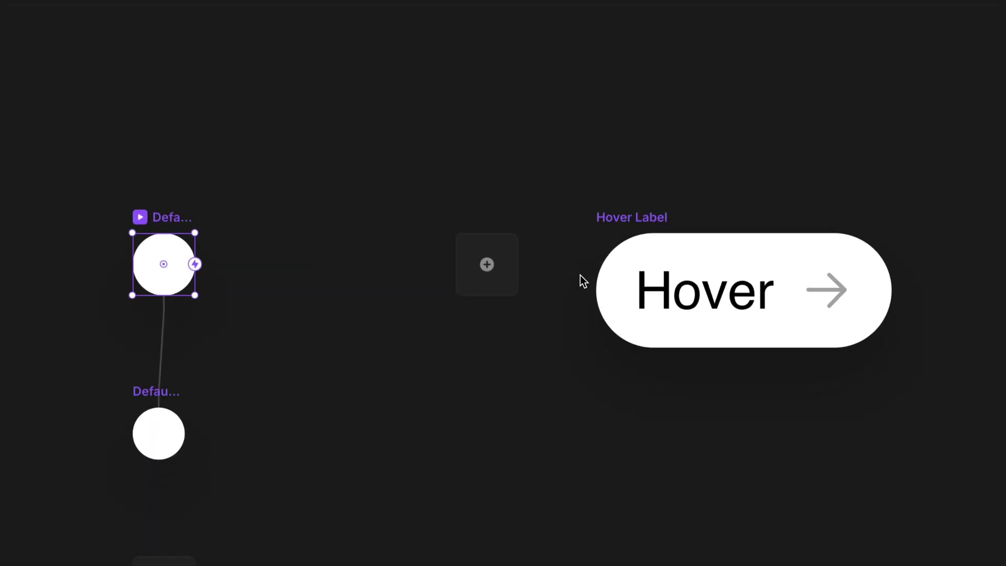
scroll(696, 253, down, 5)
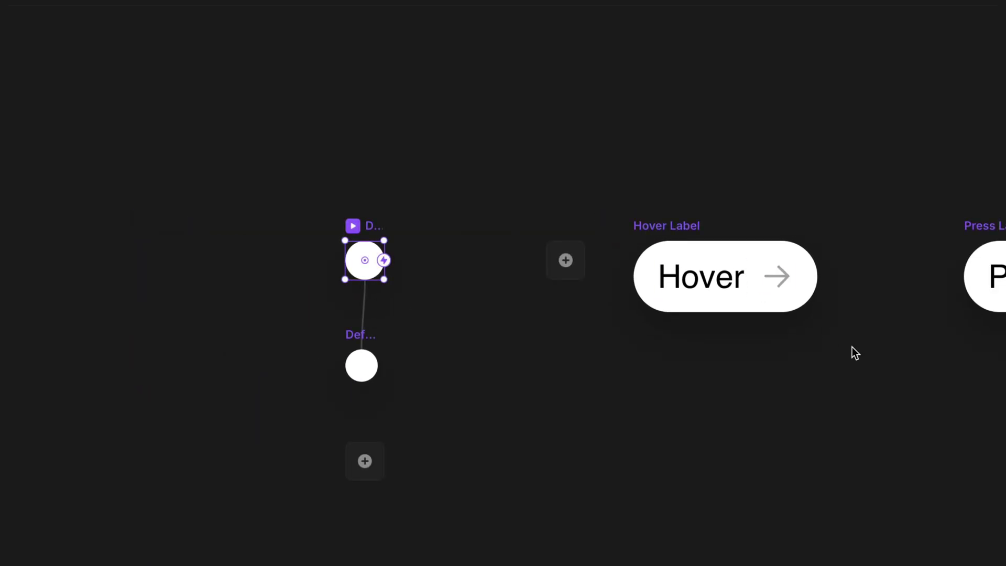
drag(831, 352, 436, 356)
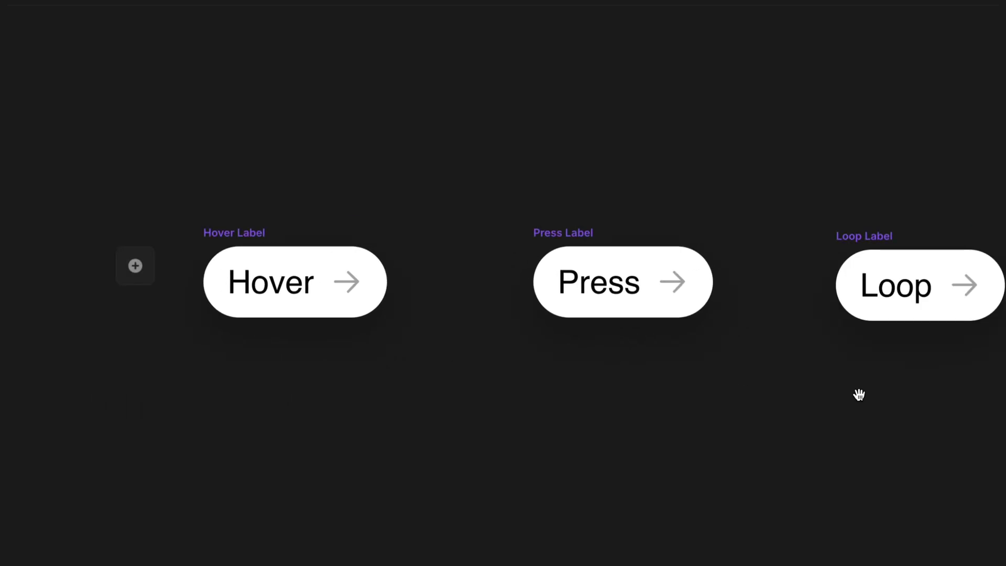
drag(913, 383, 772, 382)
drag(908, 438, 607, 440)
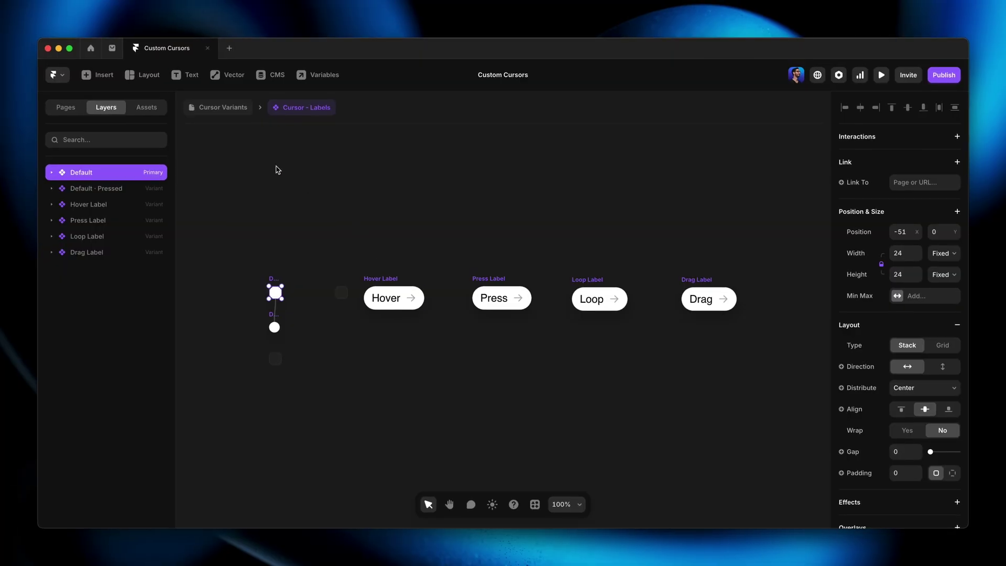
click(225, 111)
click(295, 252)
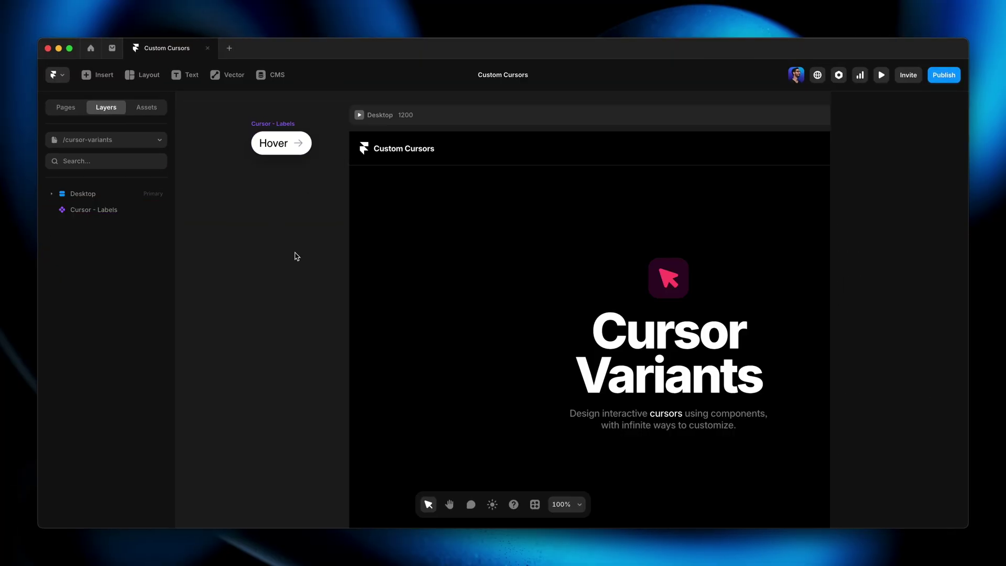
Step: Set Cursor - Labels as the Desktop frame's custom cursor in Replace mode
click(640, 116)
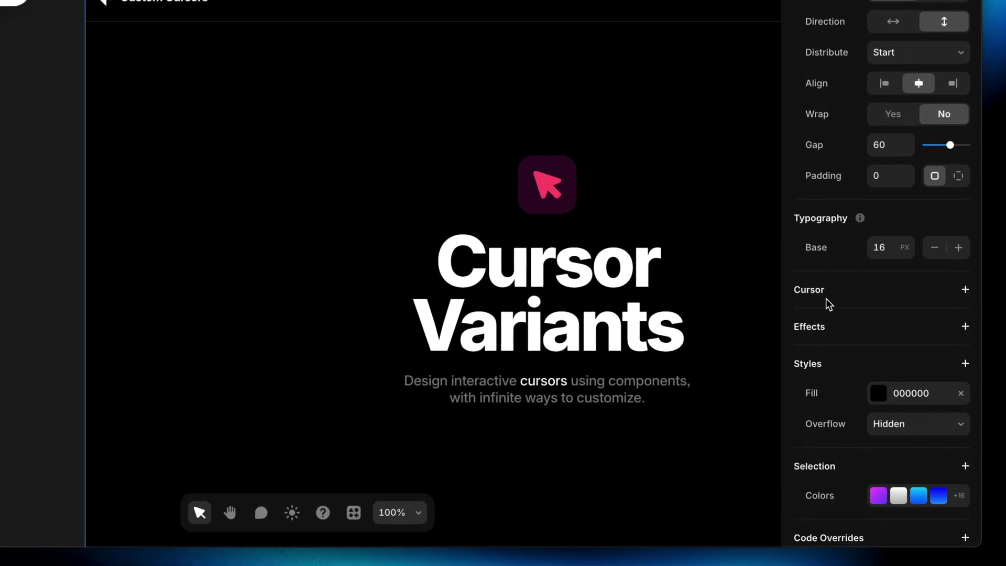
click(863, 278)
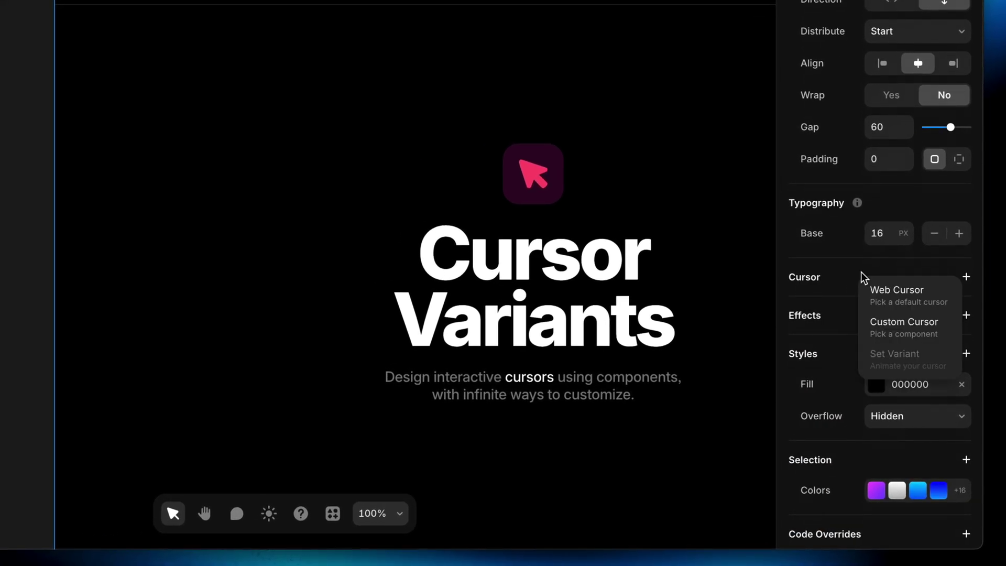
click(949, 329)
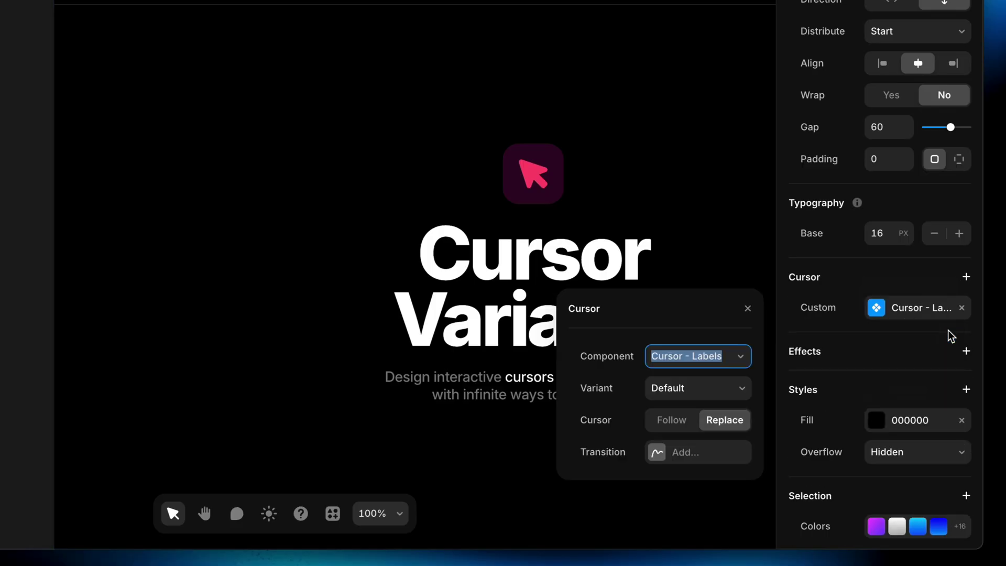
click(742, 357)
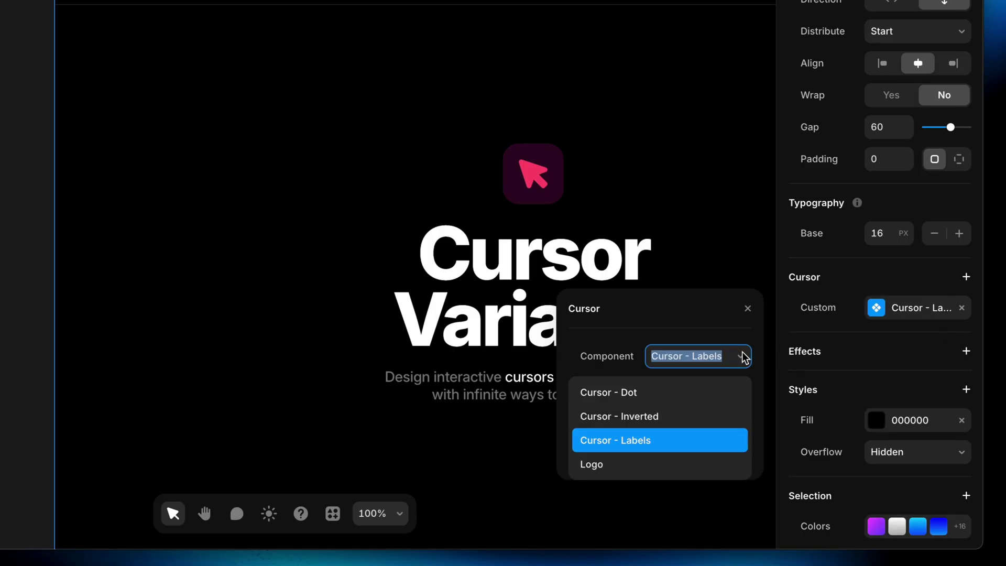
click(676, 445)
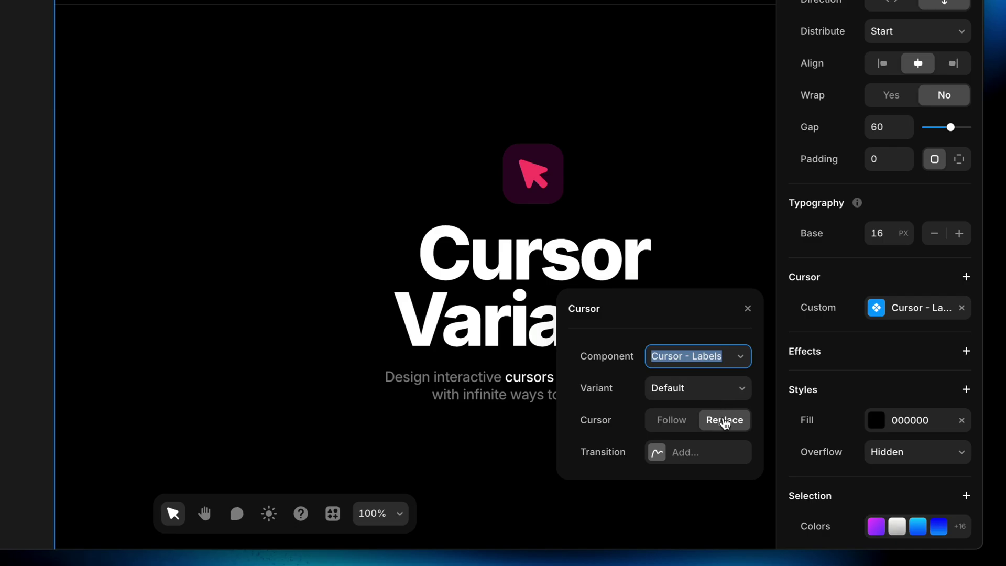
click(690, 189)
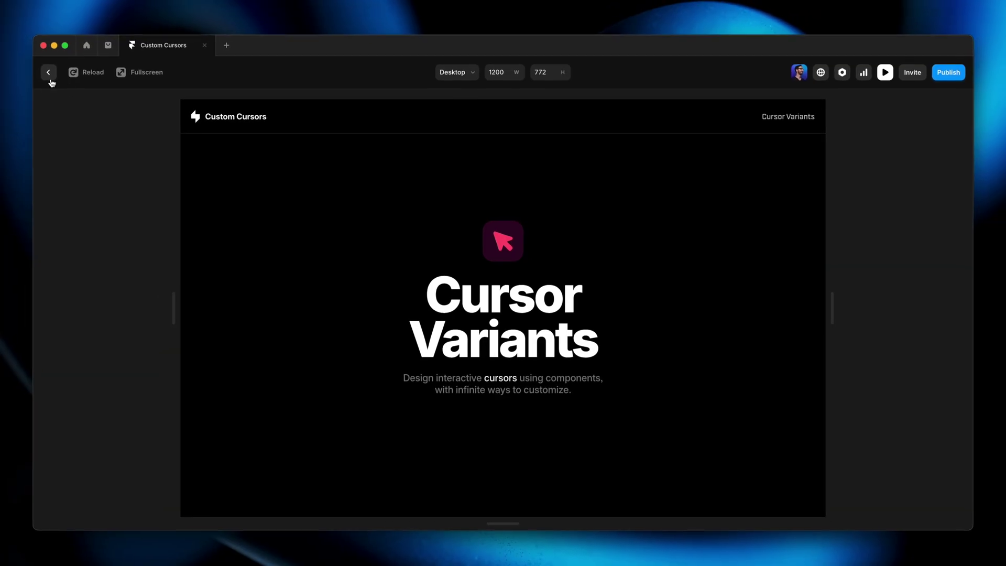
Step: Close the preview, fit the Desktop frame in view, and zoom into the features grid
click(48, 73)
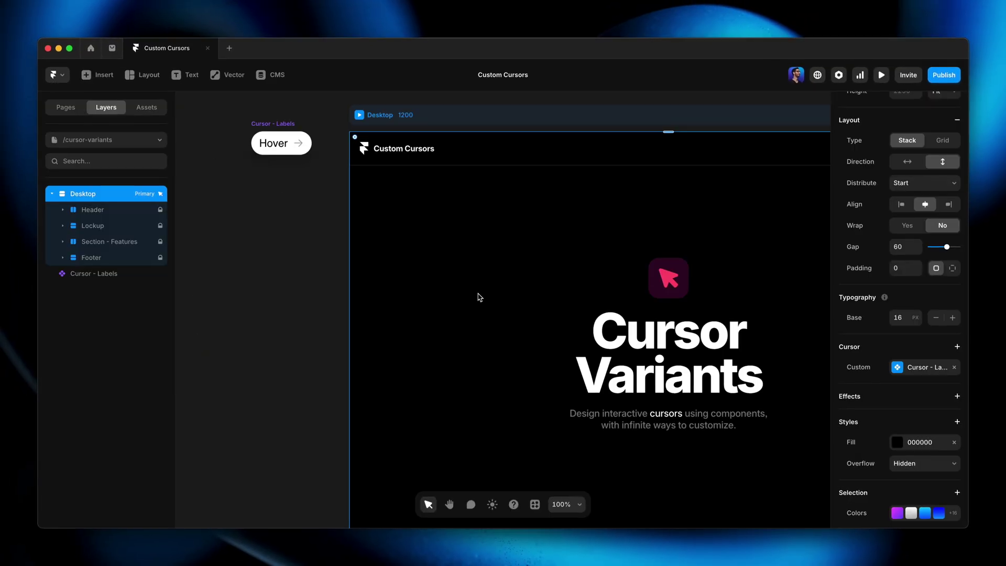
key(shift+1)
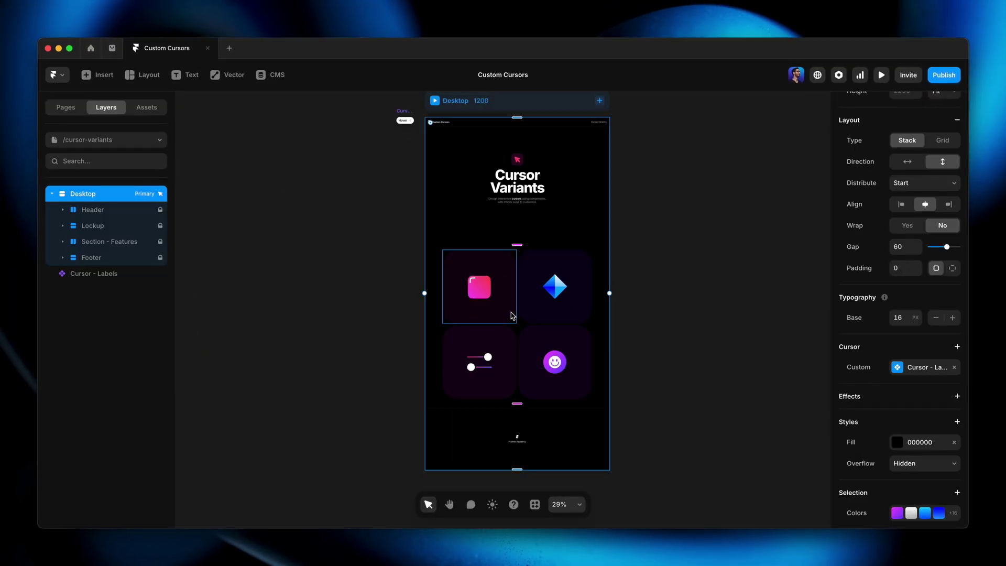
scroll(519, 339, up, 5)
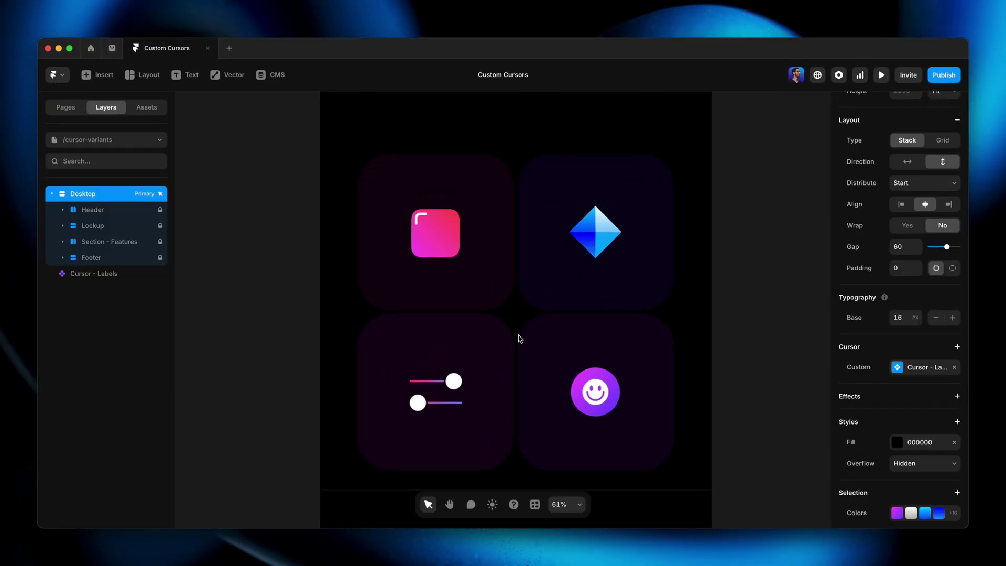
Step: Select the Hover, Press, Loop and Drag feature cards, adding a cursor setting to Hover
click(469, 257)
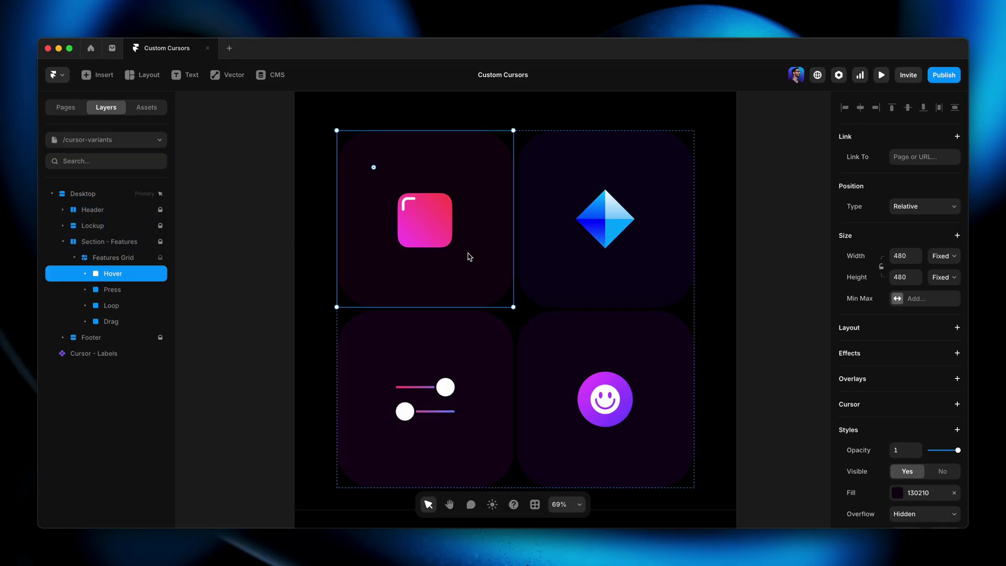
click(547, 253)
click(490, 353)
click(557, 353)
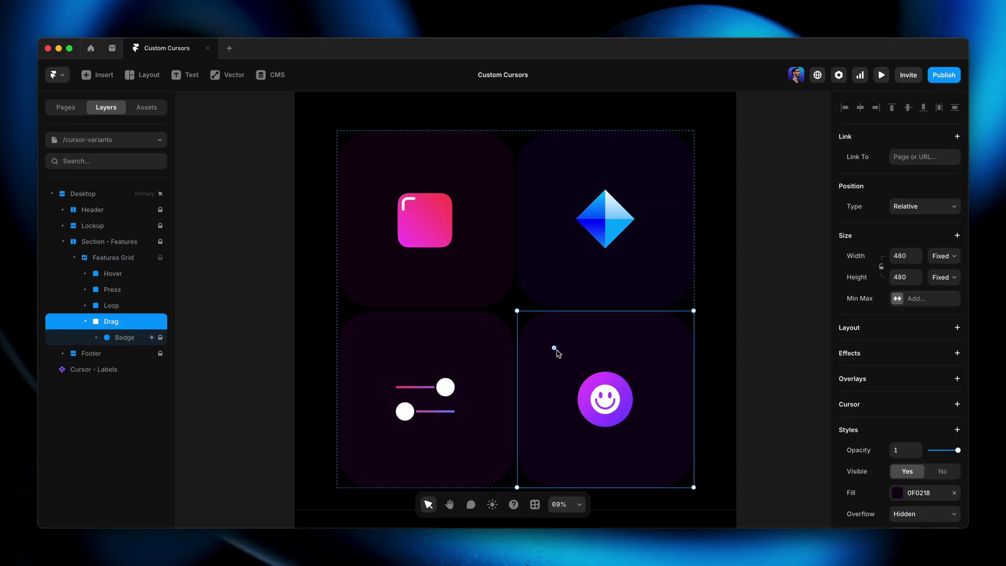
click(472, 265)
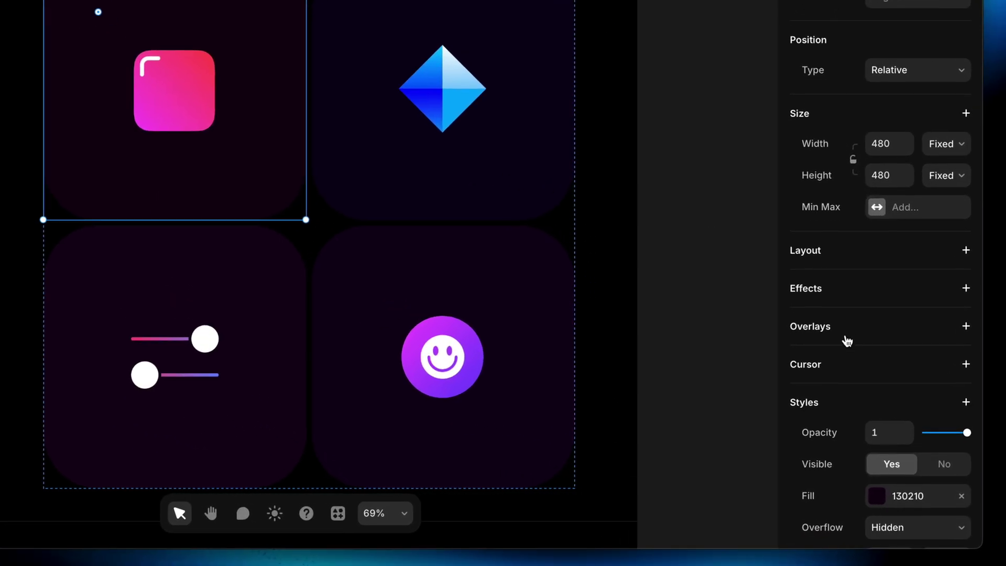
click(848, 370)
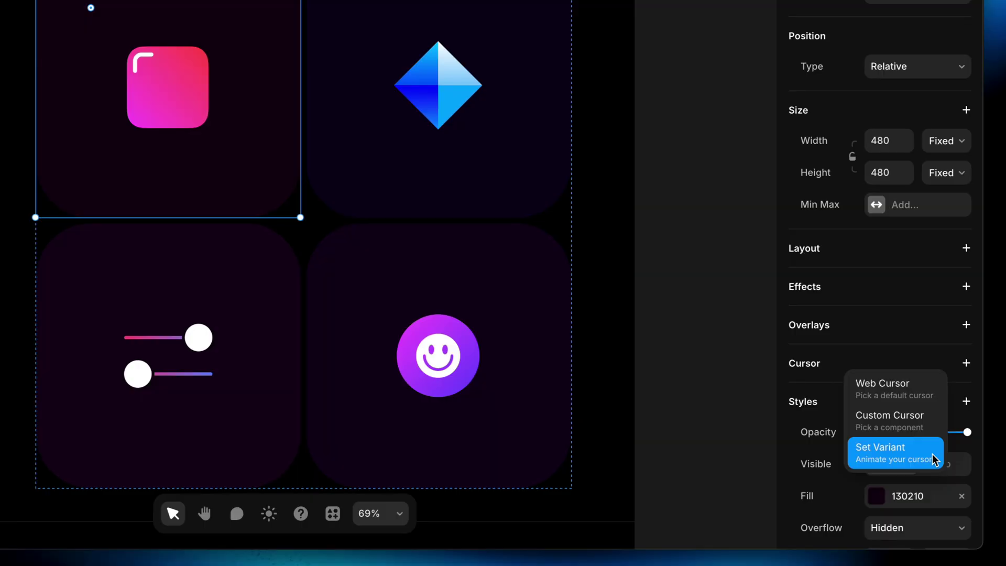
Step: Give the Hover feature card its own cursor using the Cursor - Labels Hover Label variant
click(896, 452)
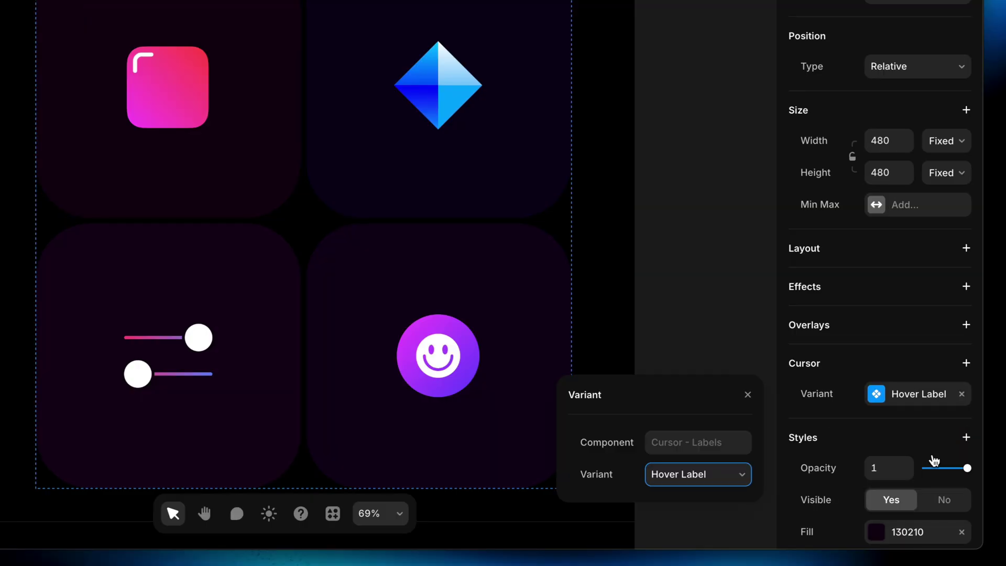
click(736, 478)
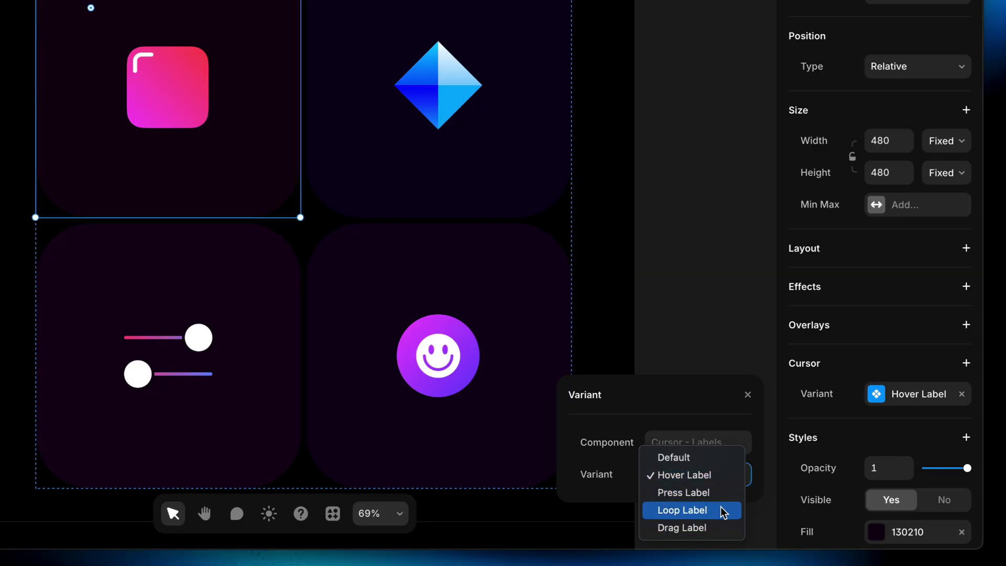
click(700, 478)
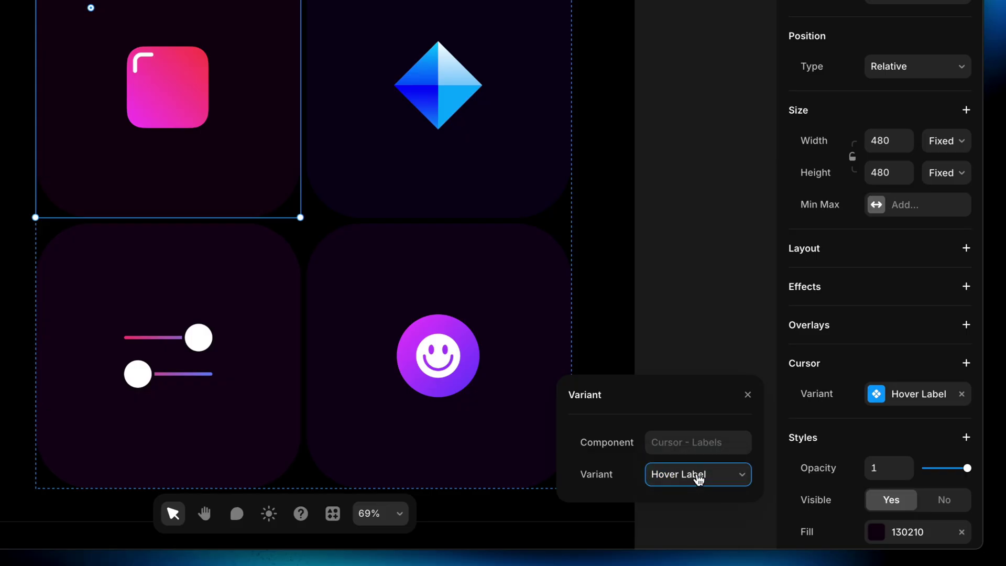
click(699, 479)
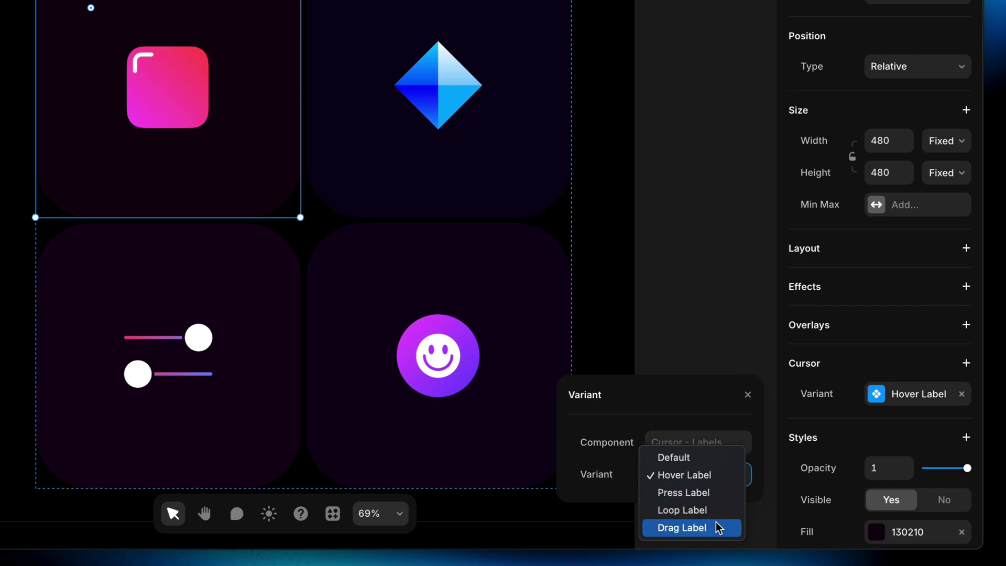
click(706, 478)
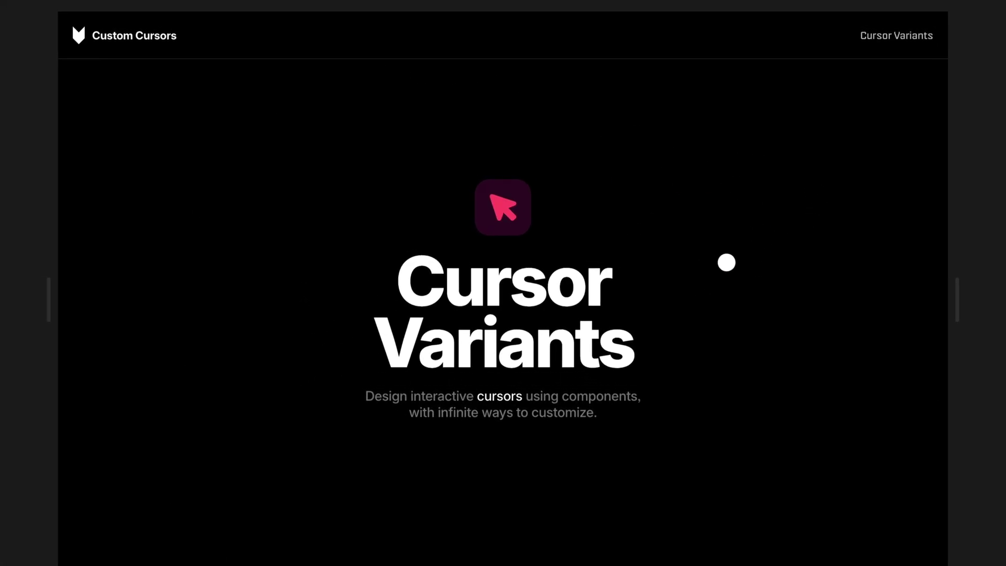
Step: Scroll the preview down to the feature cards and back up to test the Hover Label cursor
scroll(727, 262, down, 10)
scroll(727, 262, up, 1)
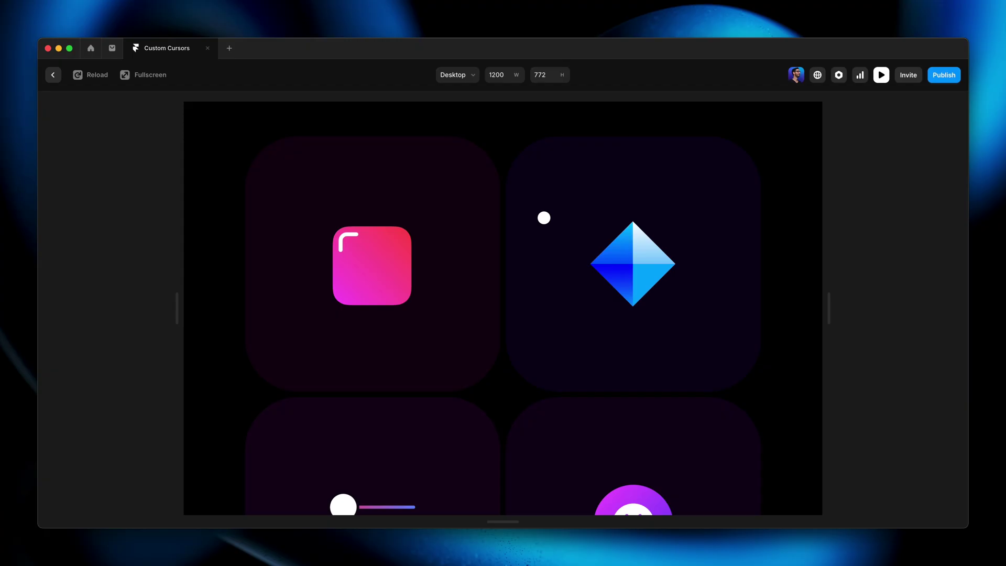
Step: Switch the Desktop frame's Cursor - Labels cursor from Replace to Follow
key(Escape)
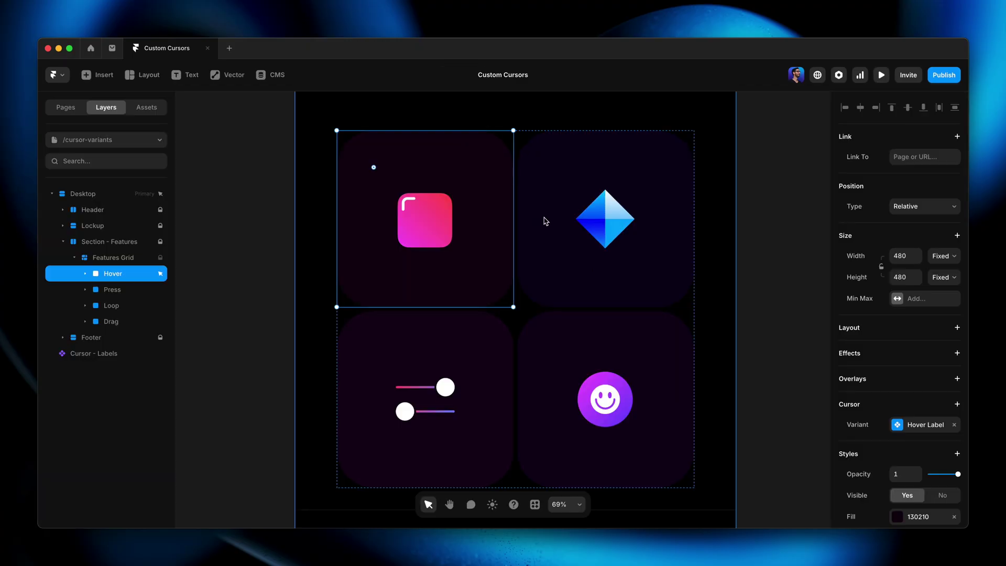
scroll(545, 221, up, 10)
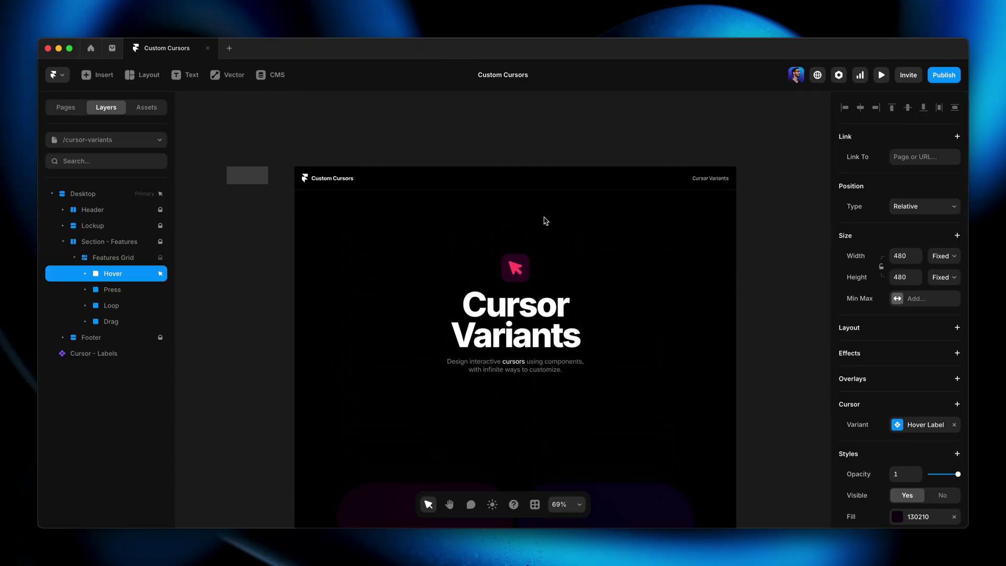
click(538, 156)
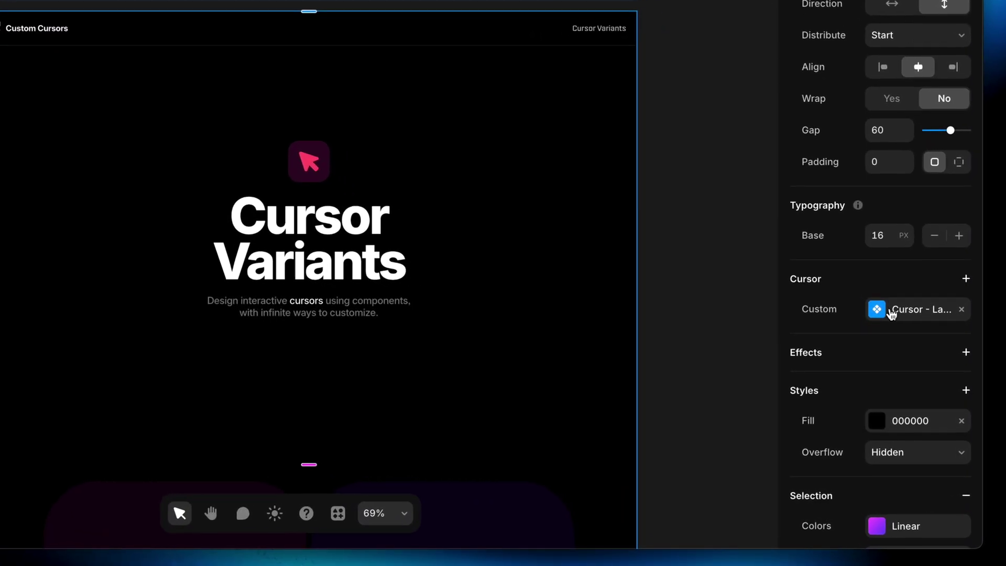
click(891, 311)
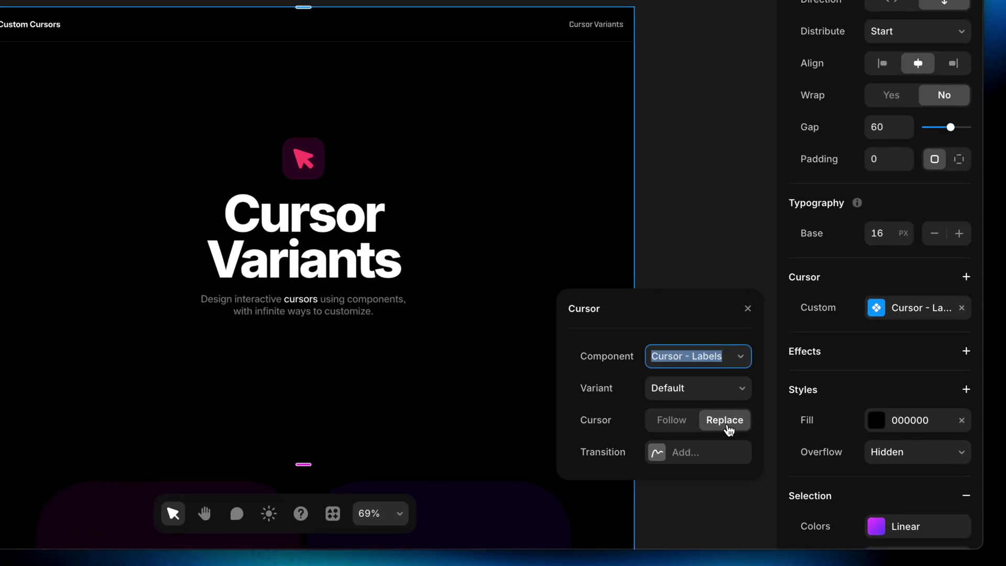
click(676, 422)
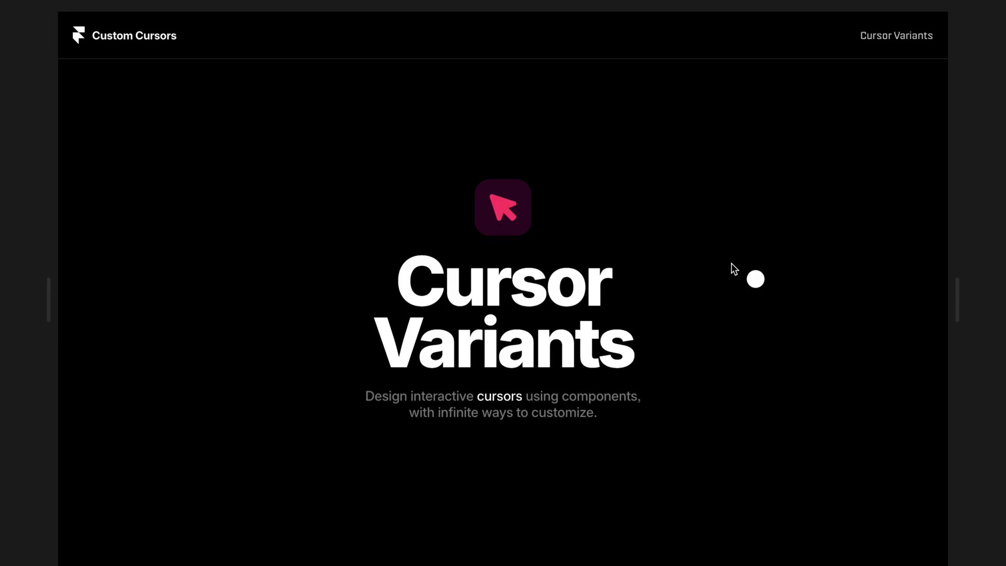
Step: Check the Hover pill over the first feature card in the preview, then exit back to the editor
scroll(696, 299, down, 10)
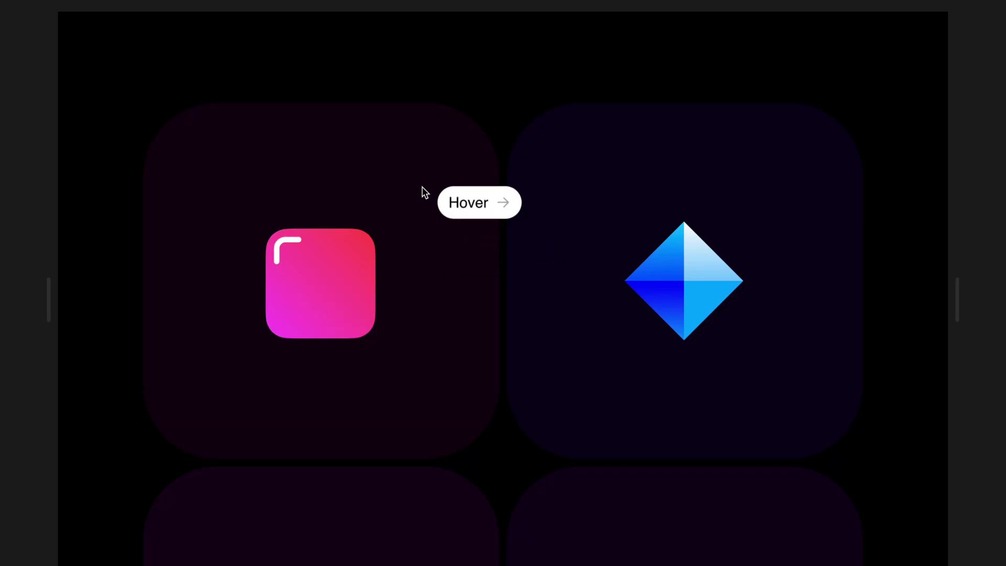
click(422, 187)
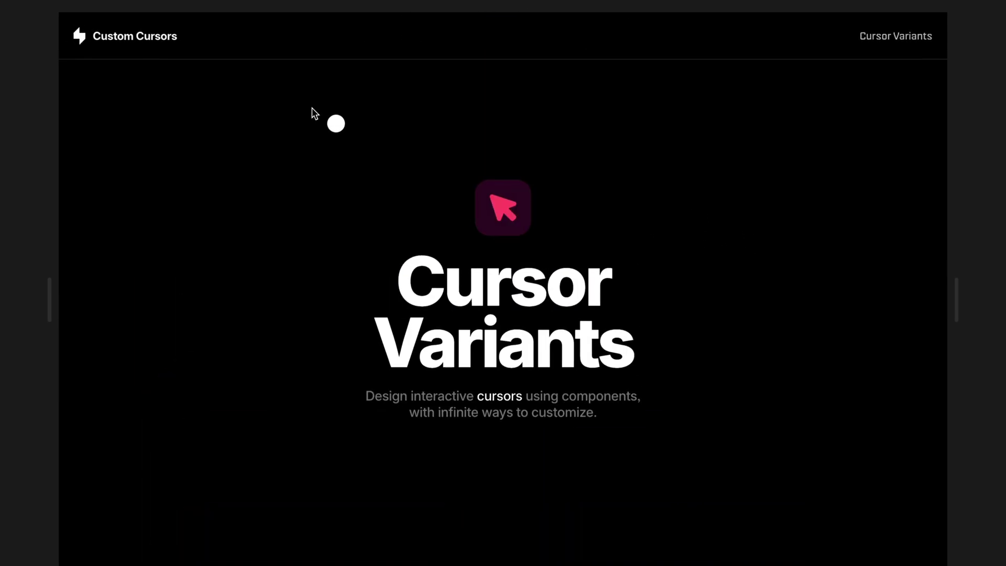
key(Escape)
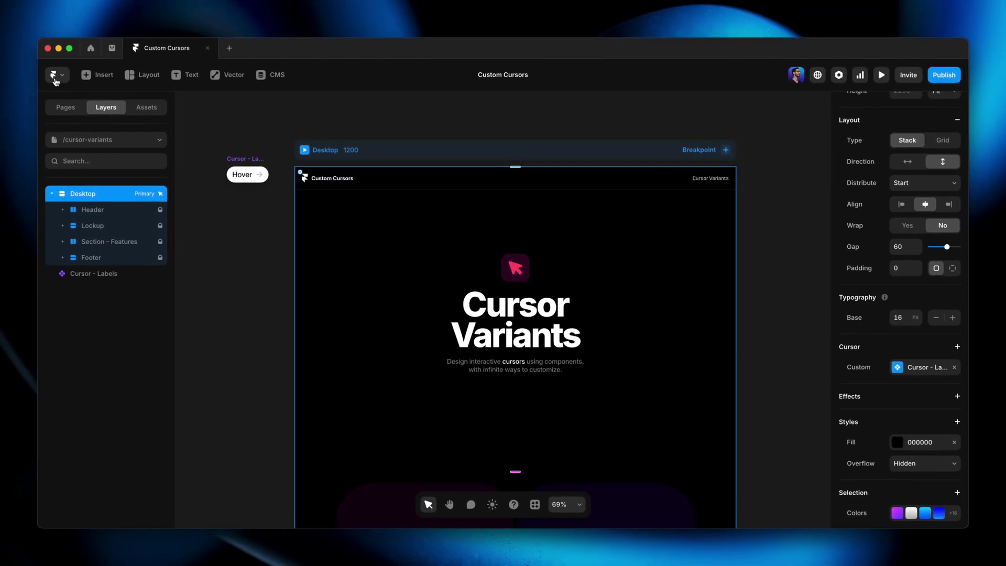
Step: Inside Cursor - Labels, add a new variant from Default and place it beside the Default dot
double_click(248, 175)
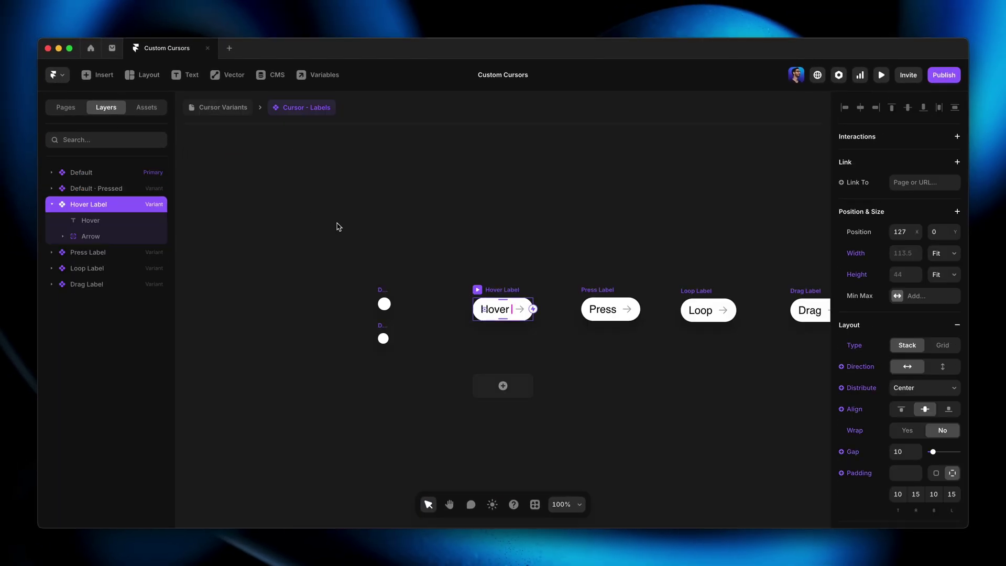
scroll(392, 309, up, 10)
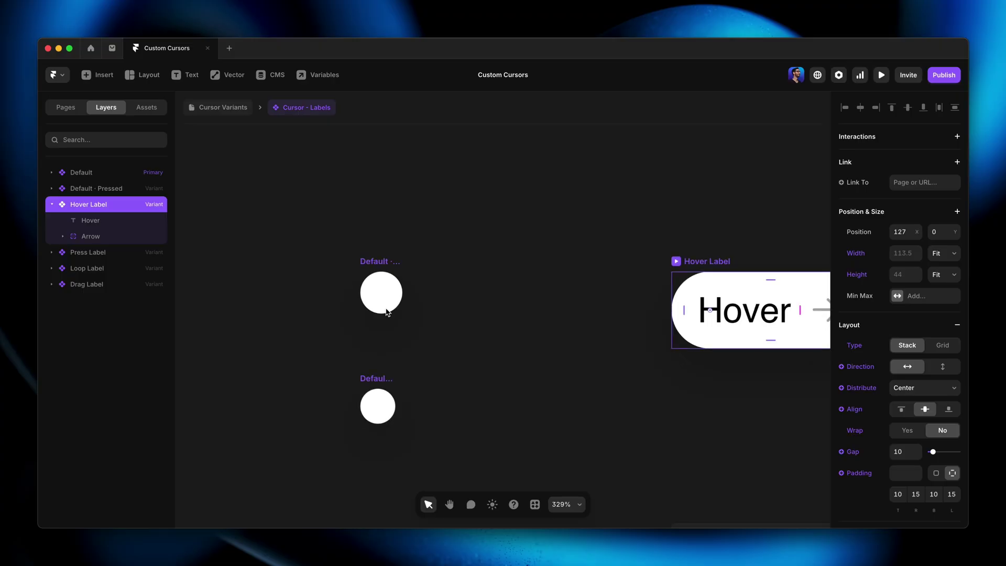
click(385, 262)
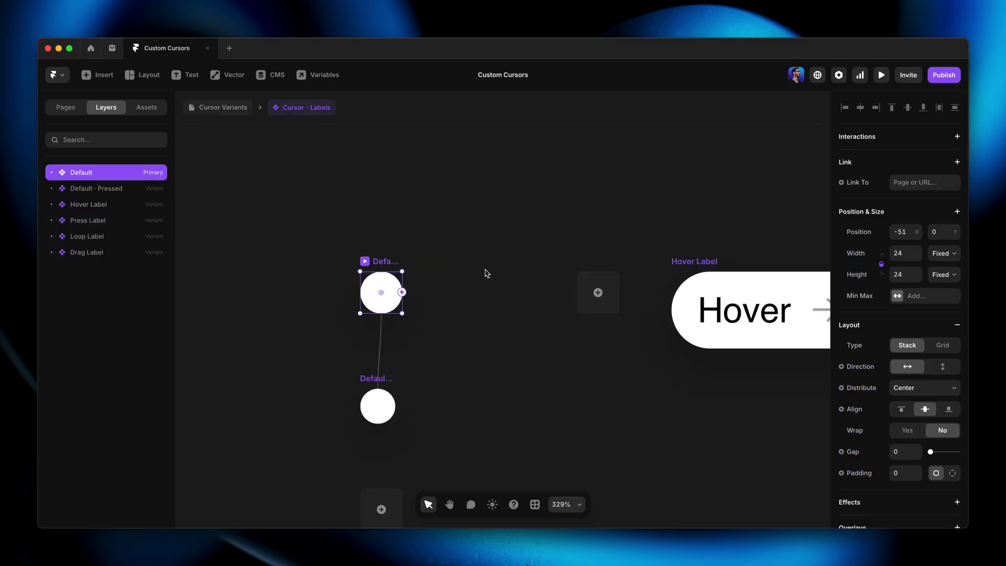
click(599, 293)
drag(514, 297, 377, 299)
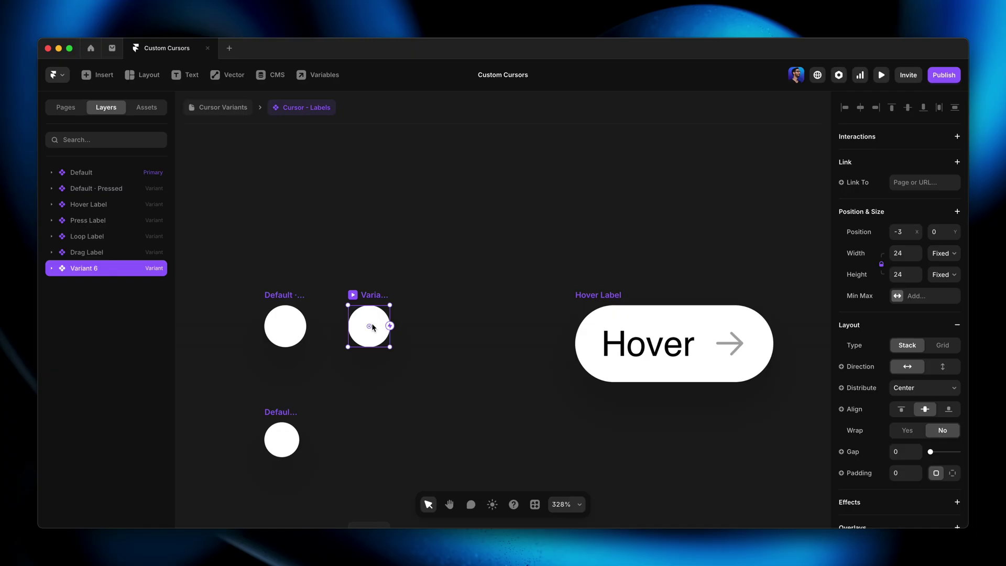
Step: Set the new variant's fill alpha to 0% and rename it Hidden
scroll(890, 335, down, 3)
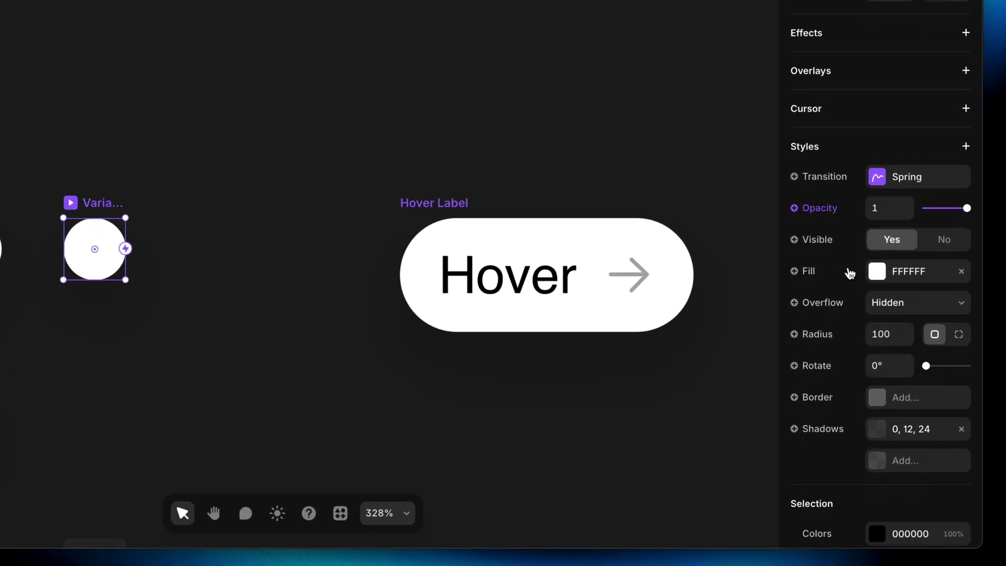
click(883, 276)
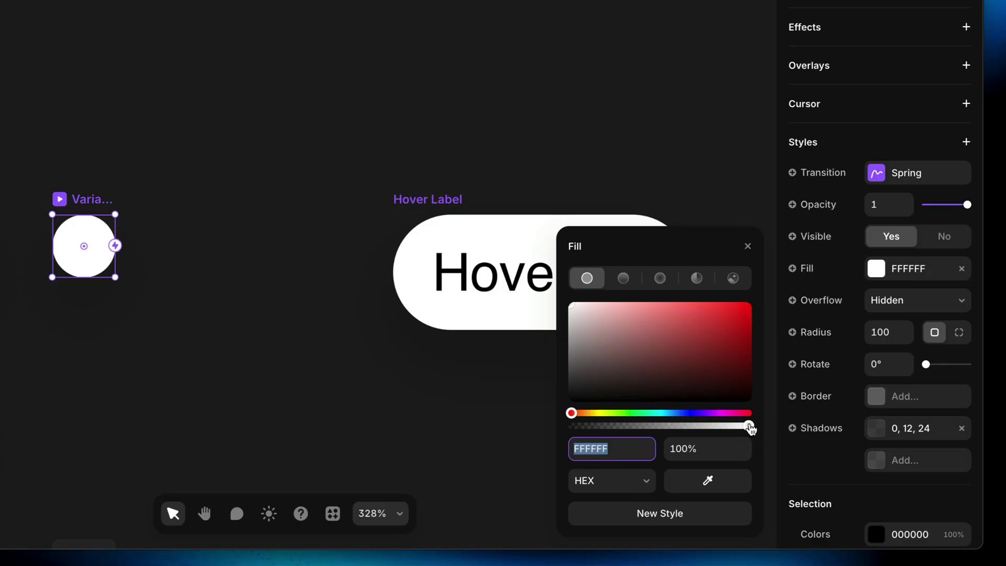
drag(751, 429, 528, 429)
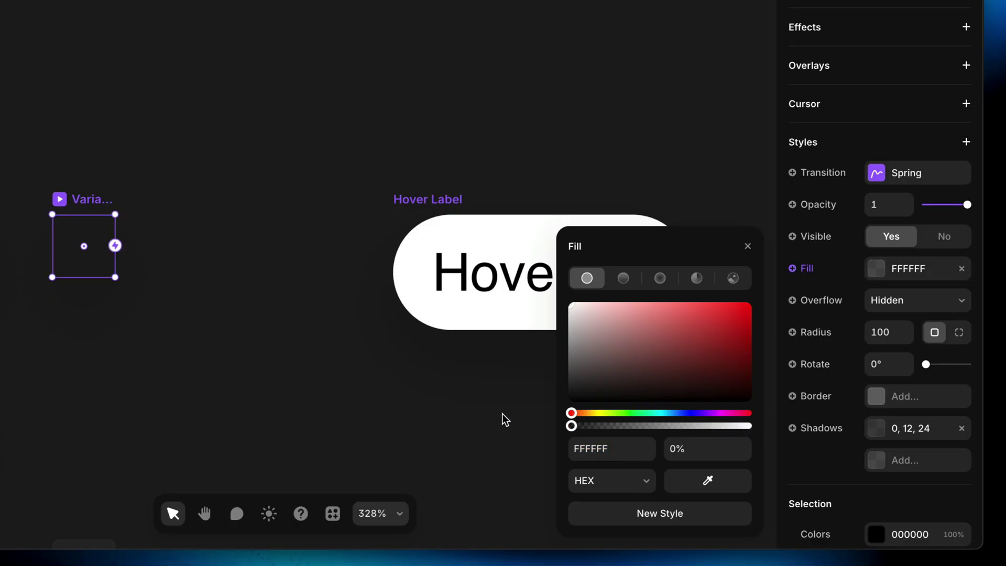
click(272, 275)
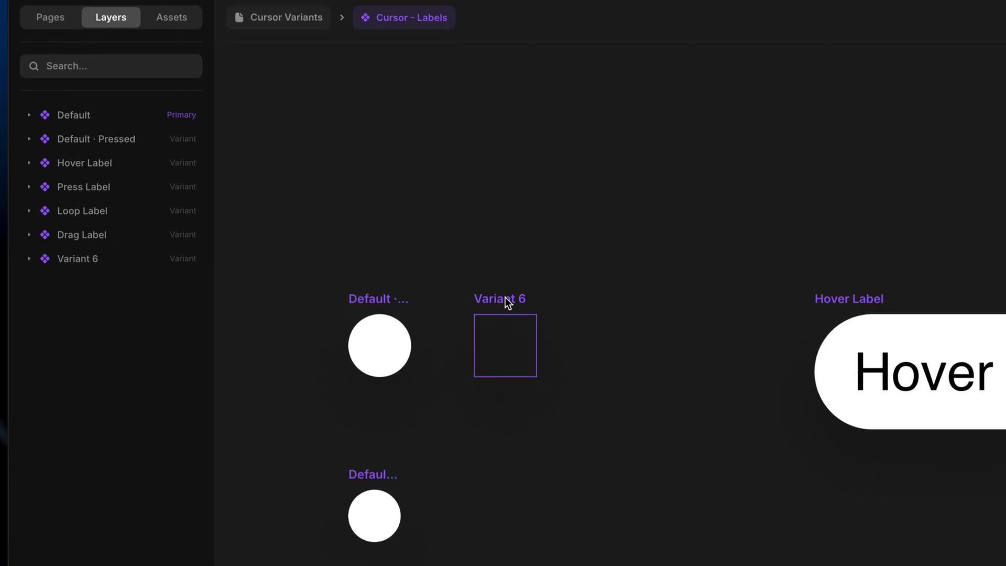
click(367, 266)
double_click(99, 264)
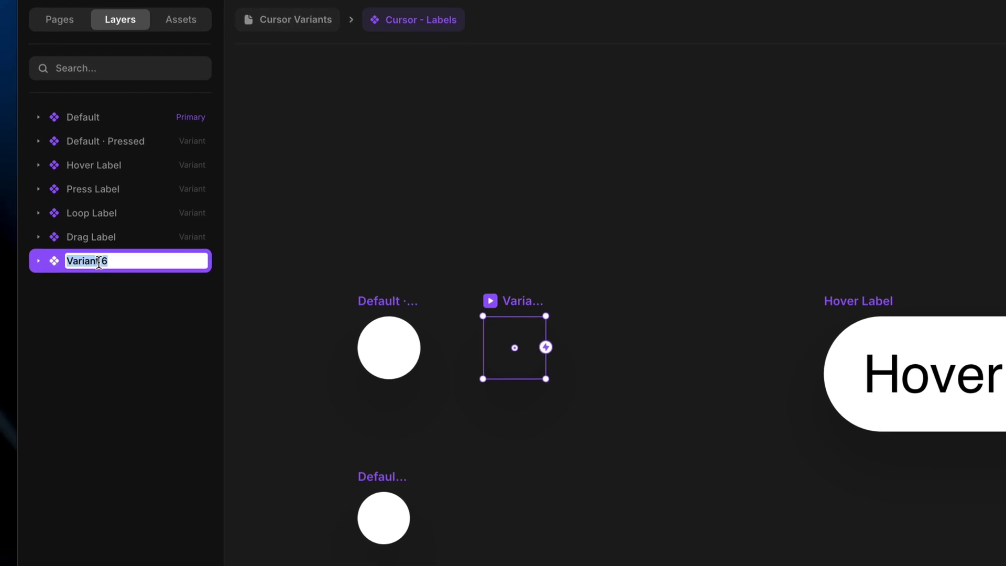
text(Hidden)
key(Return)
Step: Back on Cursor Variants, set the Desktop frame's custom cursor to start in the Hidden variant
click(283, 29)
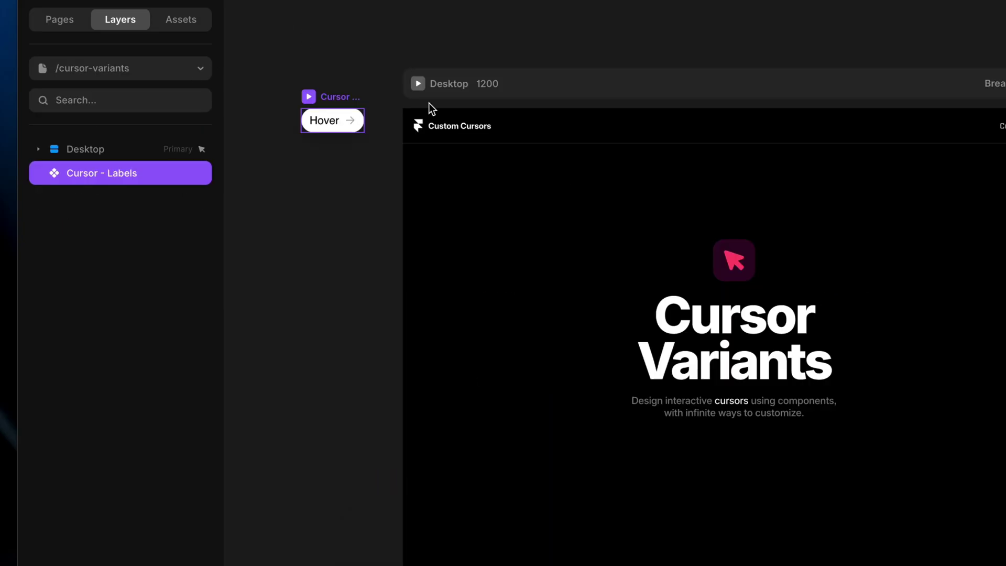
click(653, 85)
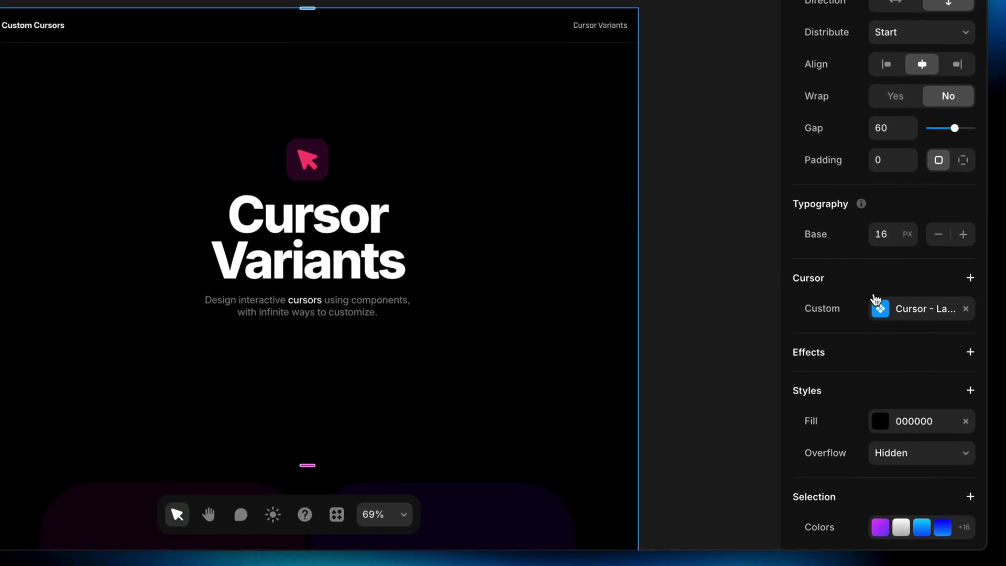
click(954, 330)
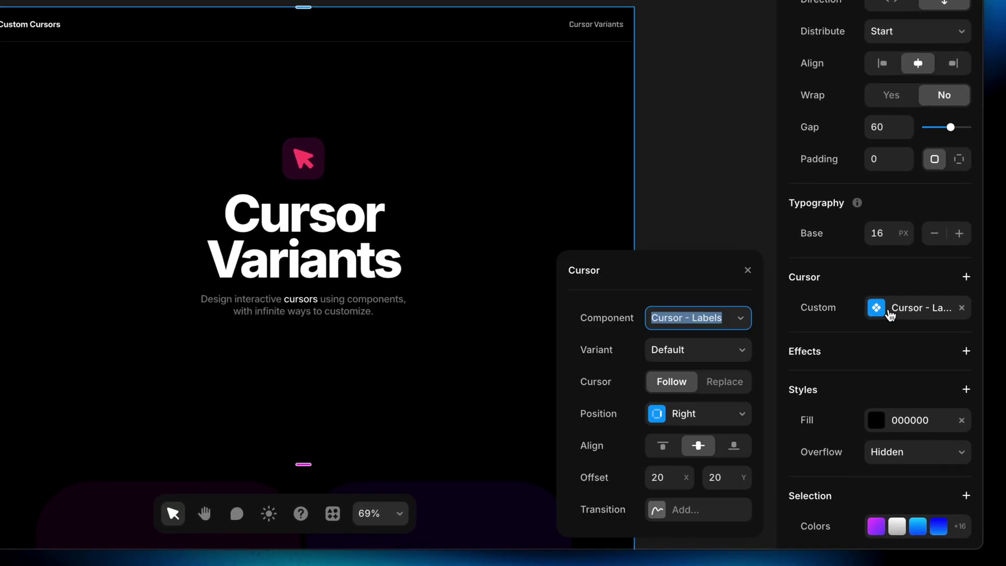
click(719, 351)
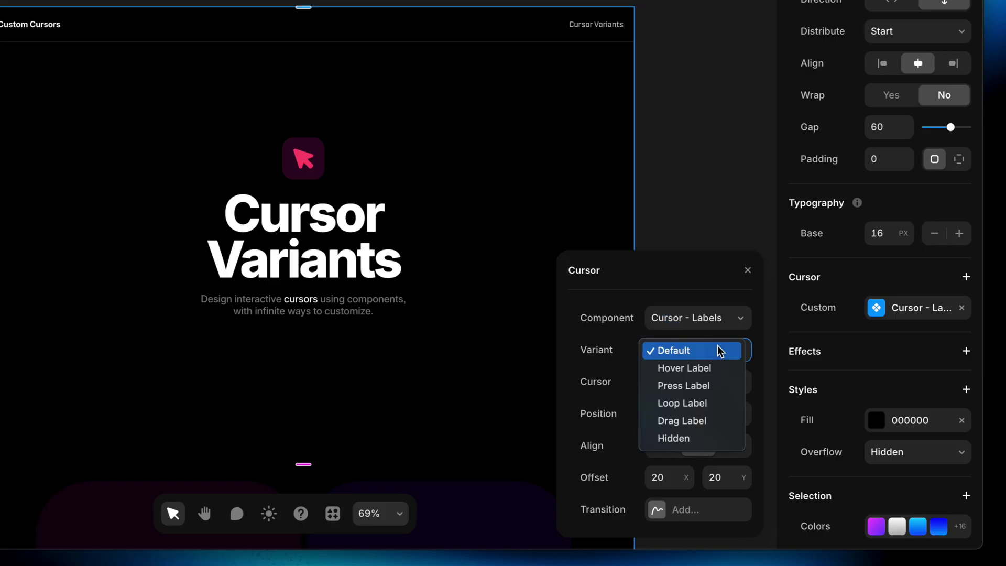
click(704, 437)
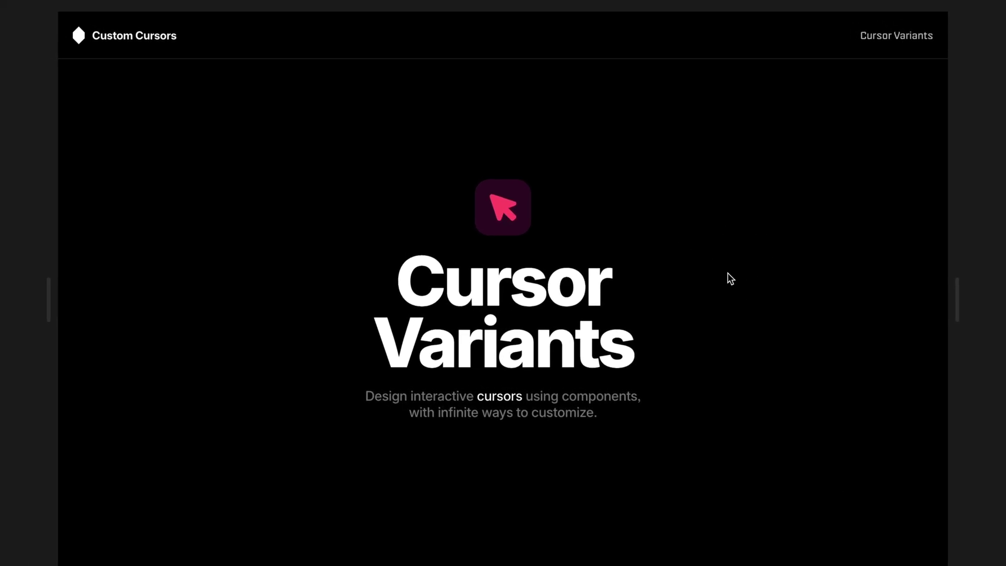
scroll(731, 288, down, 10)
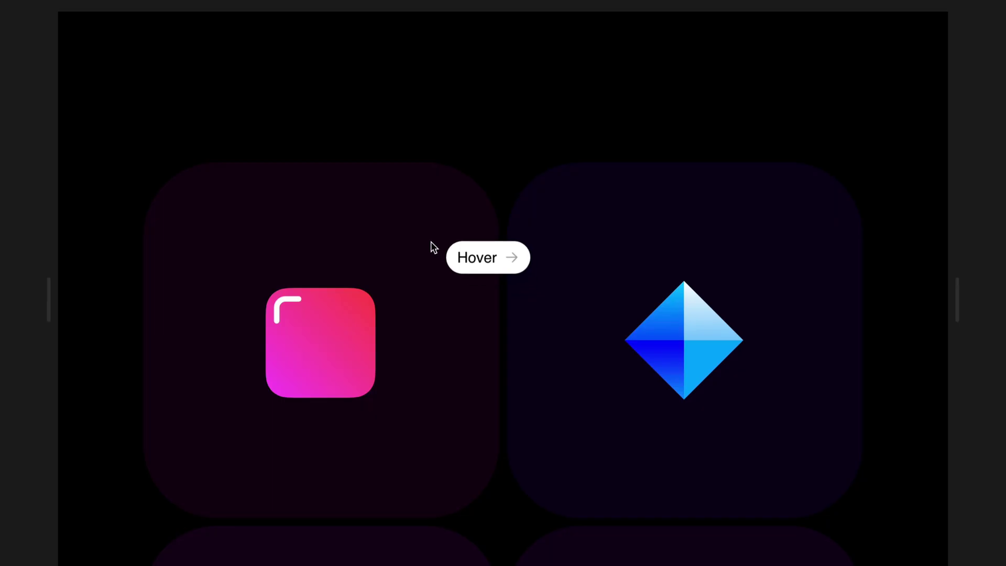
scroll(608, 248, down, 3)
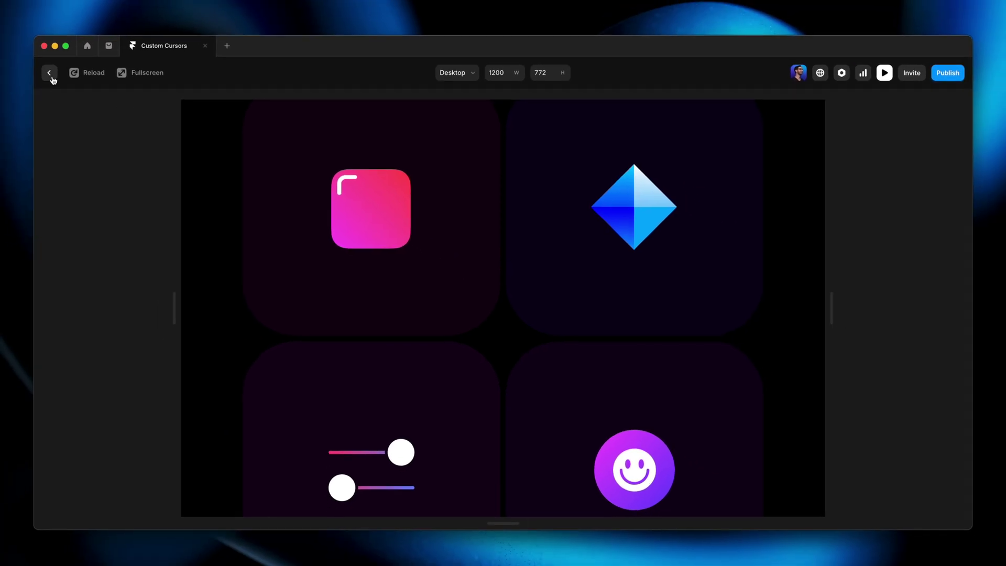
Step: Give the diamond feature card the Press Label cursor variant
click(49, 74)
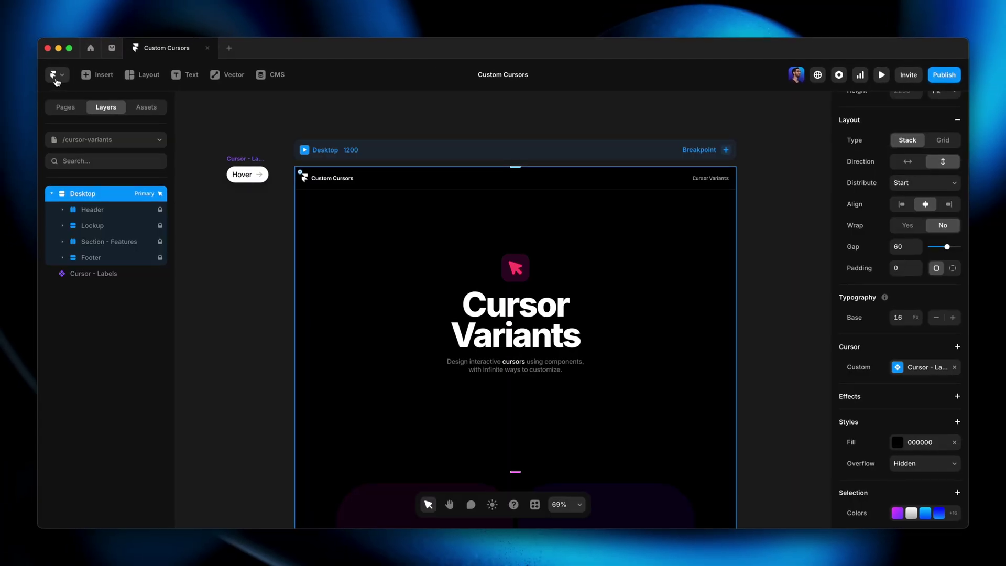
scroll(390, 342, down, 10)
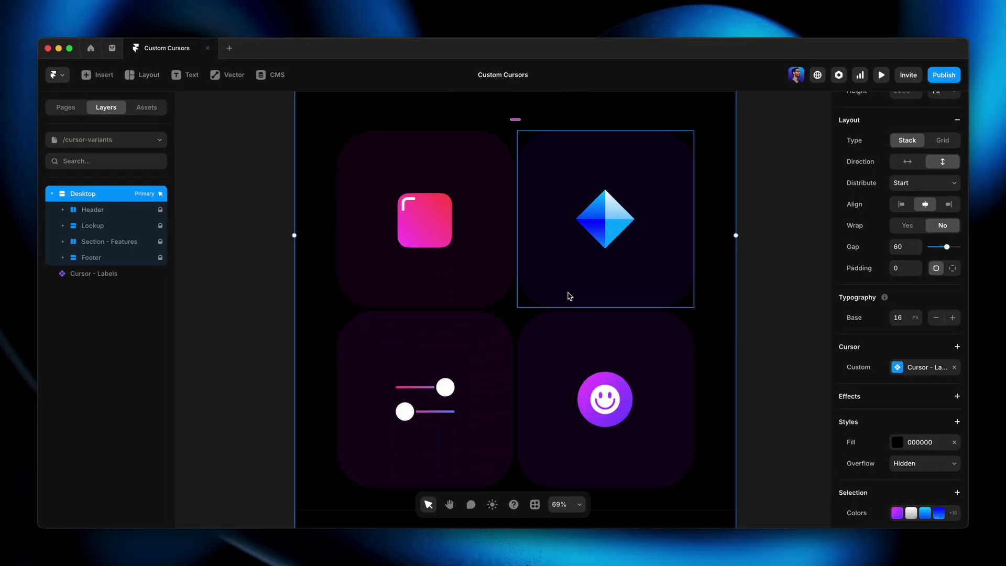
click(592, 268)
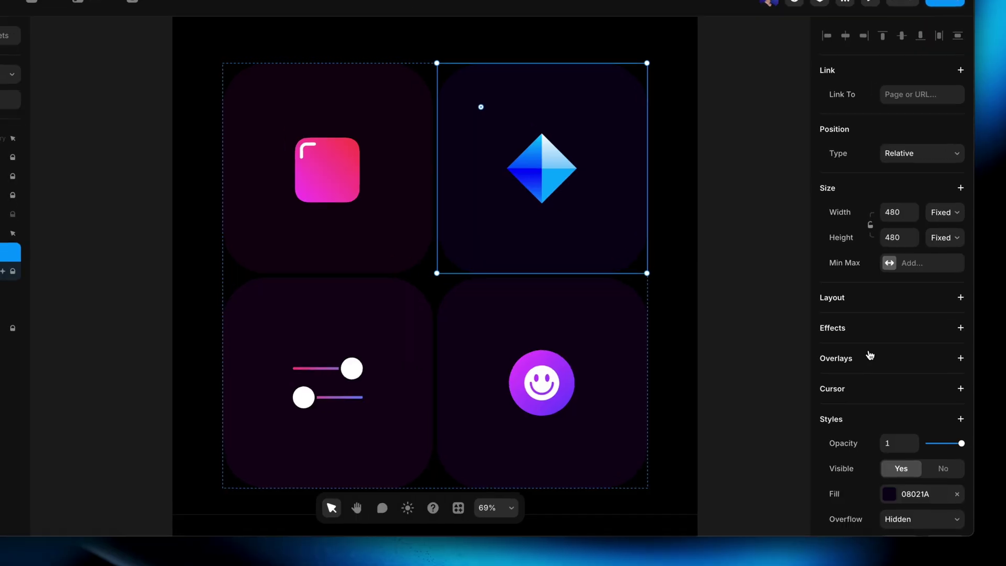
click(876, 405)
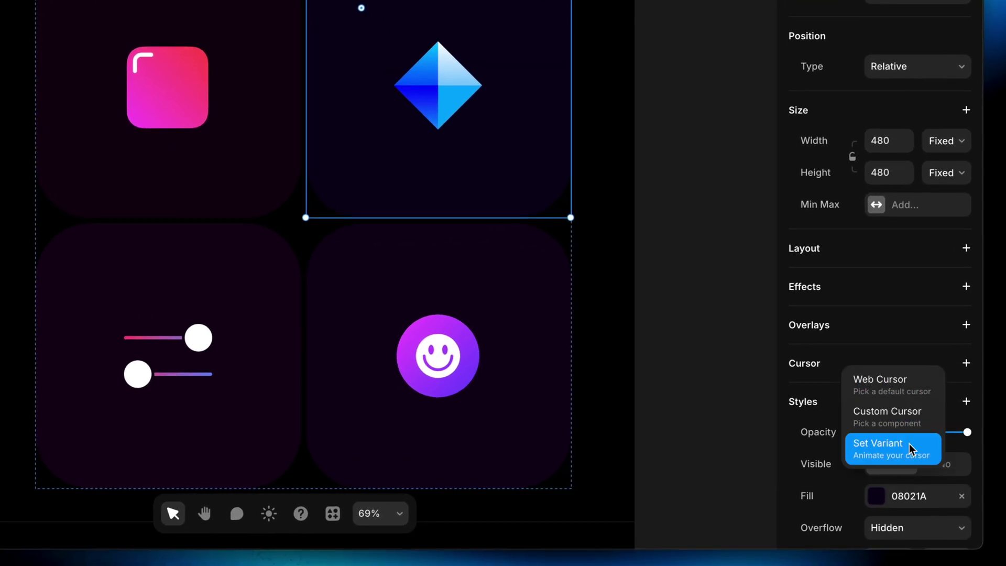
click(910, 444)
click(720, 477)
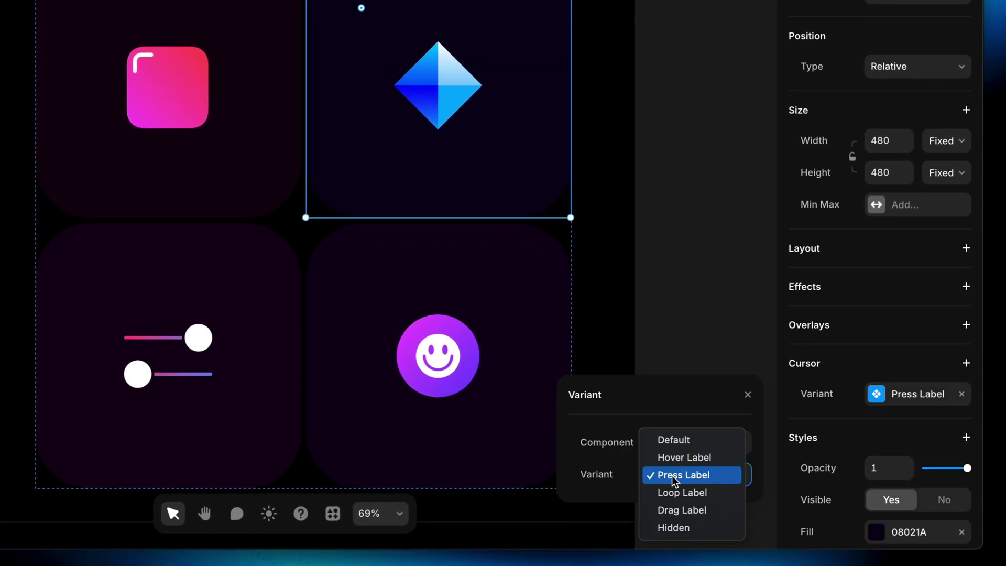
click(719, 477)
Step: Give the slider card the Loop Label cursor and the smiley card the Drag Label cursor
click(321, 341)
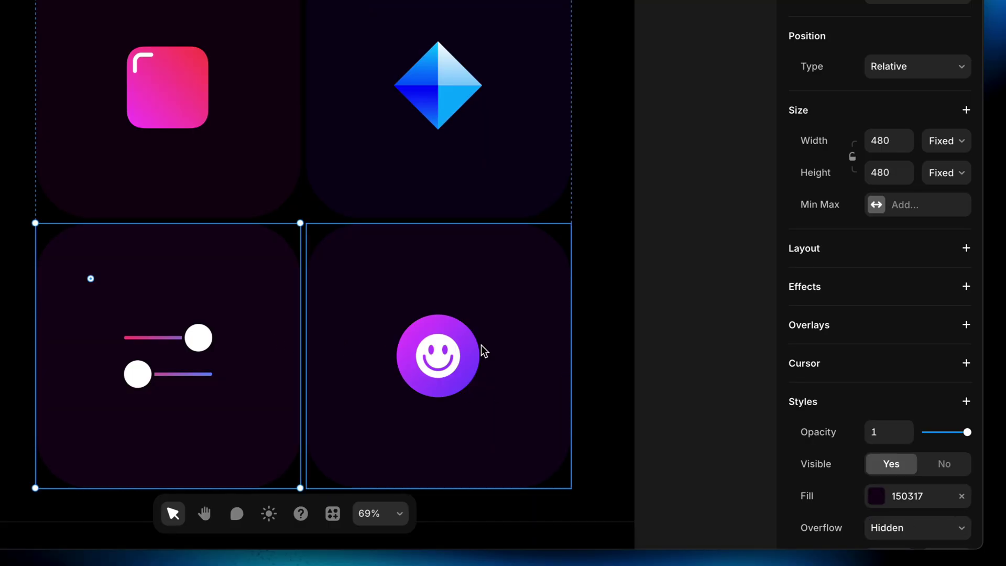
click(842, 361)
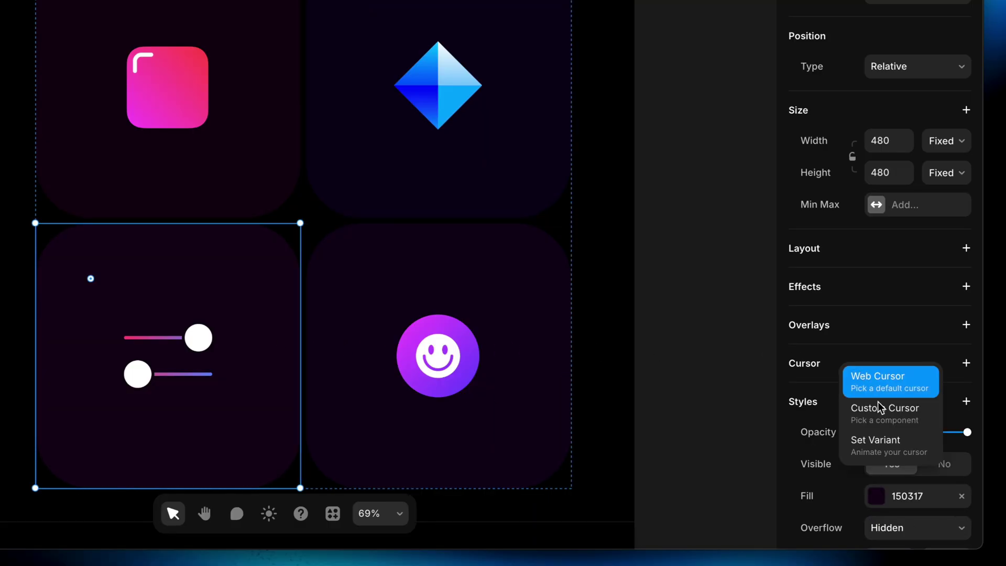
click(890, 443)
click(703, 475)
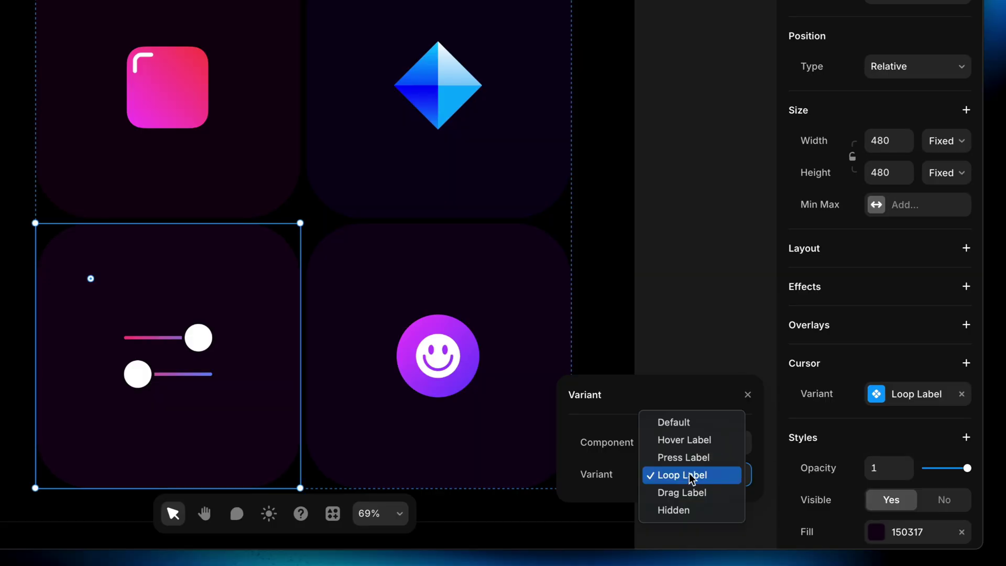
click(690, 473)
click(490, 405)
click(842, 358)
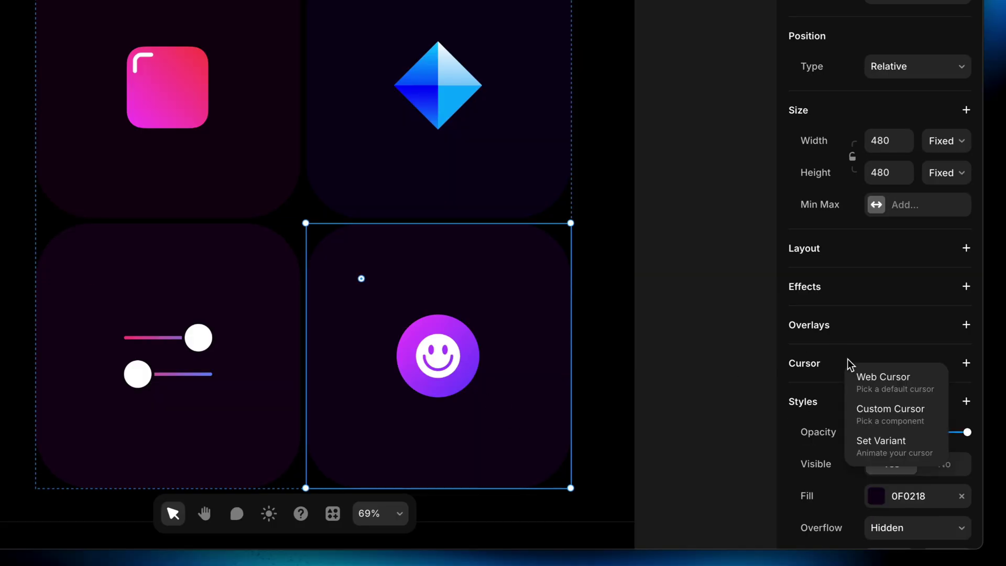
click(907, 440)
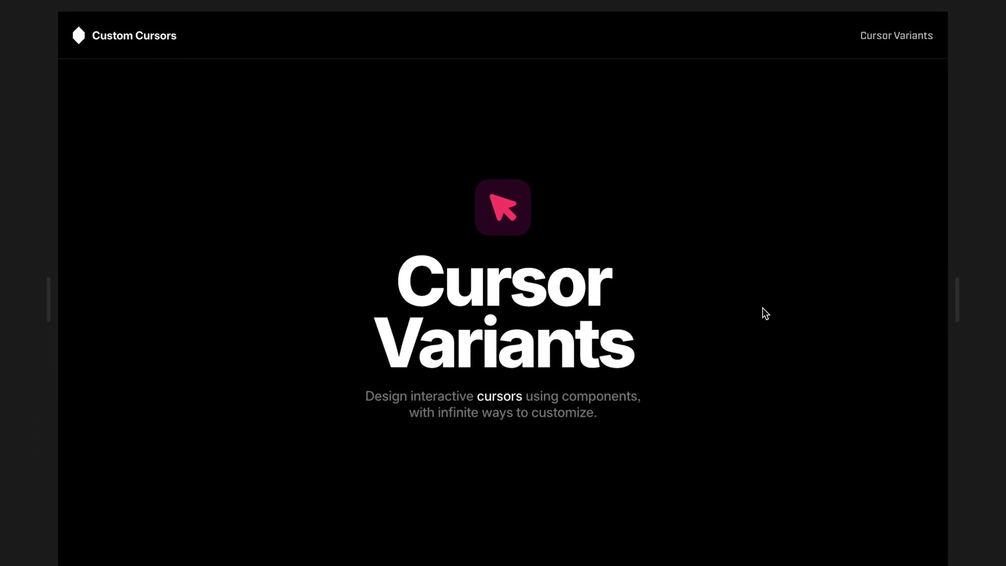
Step: Scroll the preview over the feature cards to see the Press label on the diamond card
scroll(762, 312, down, 10)
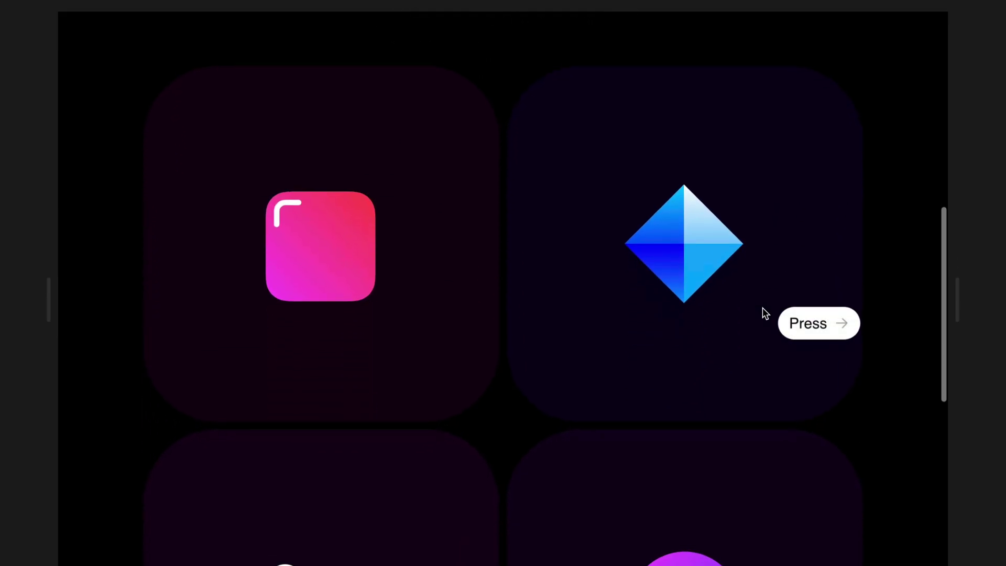
scroll(762, 313, down, 3)
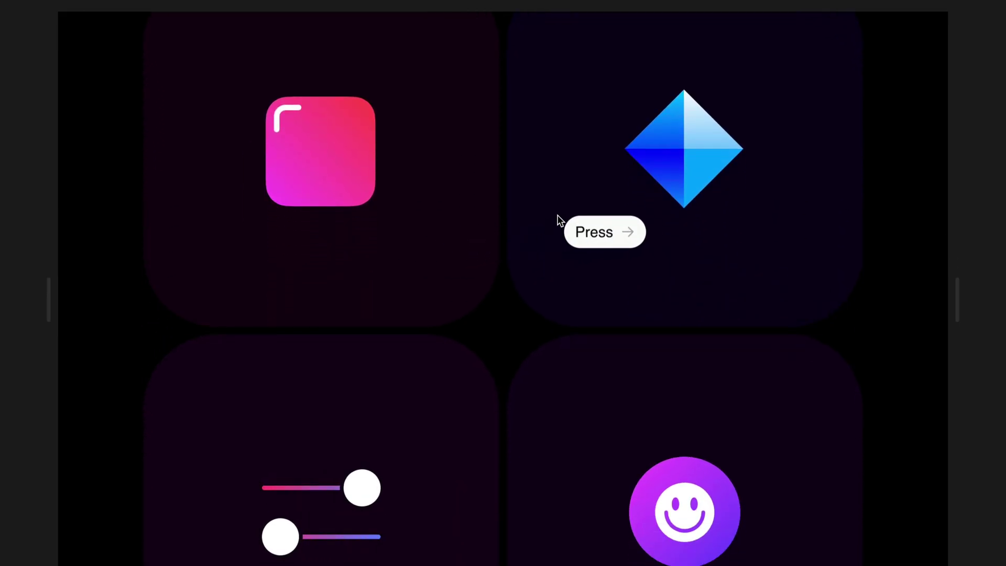